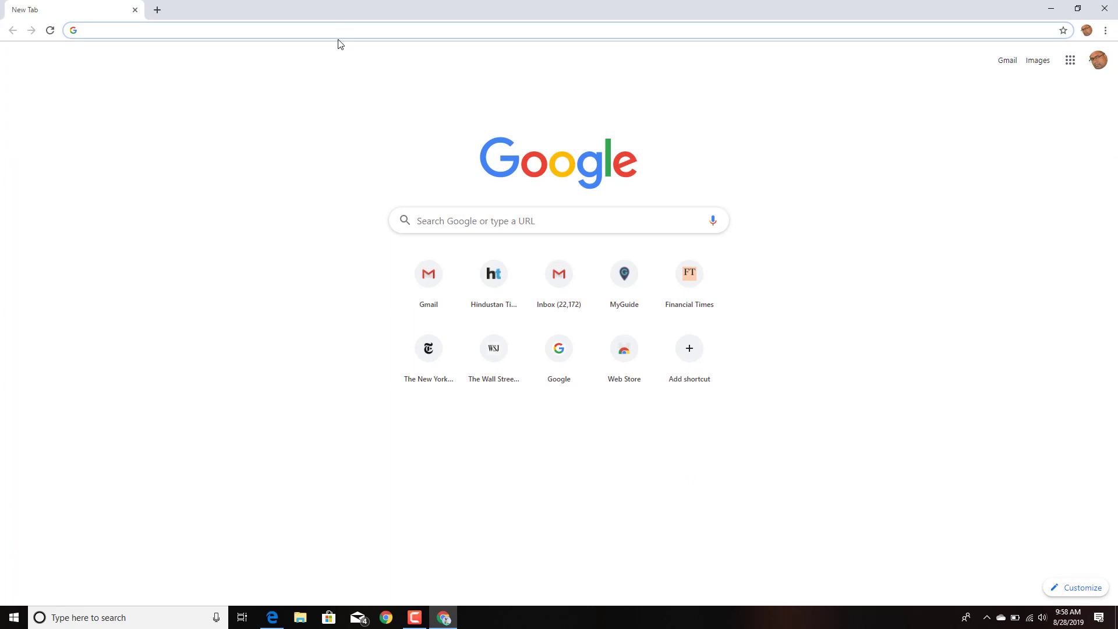
Open the myguide.org website in the browser
{"action": "type", "text": "myguide.org"}
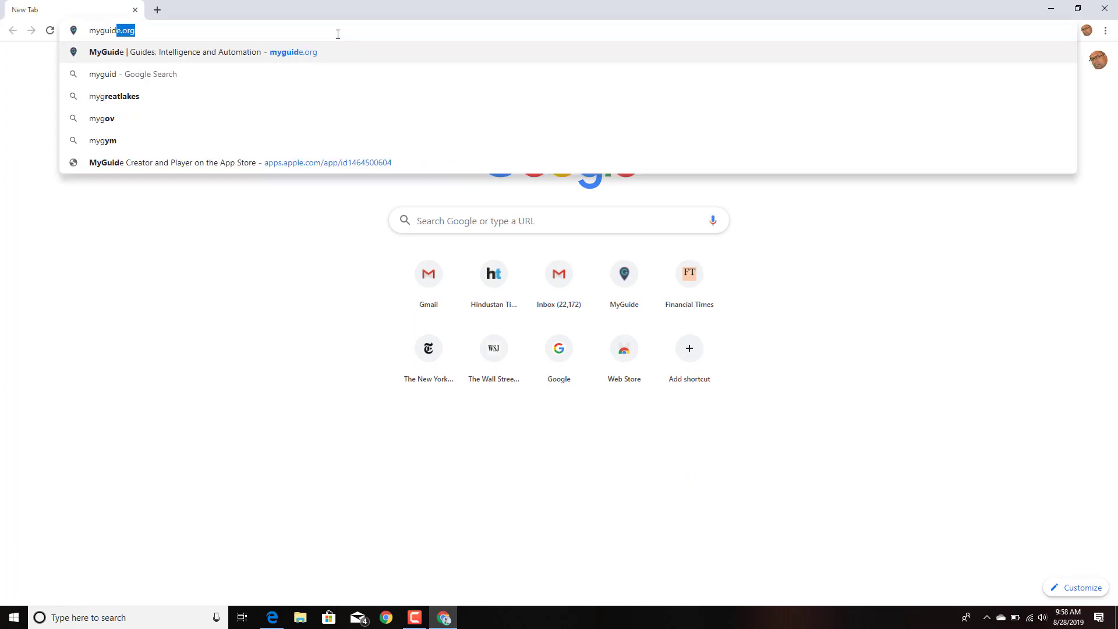
{"action": "key", "text": "Down"}
{"action": "key", "text": "Down"}
{"action": "key", "text": "Down"}
{"action": "key", "text": "Down"}
{"action": "key", "text": "Down"}
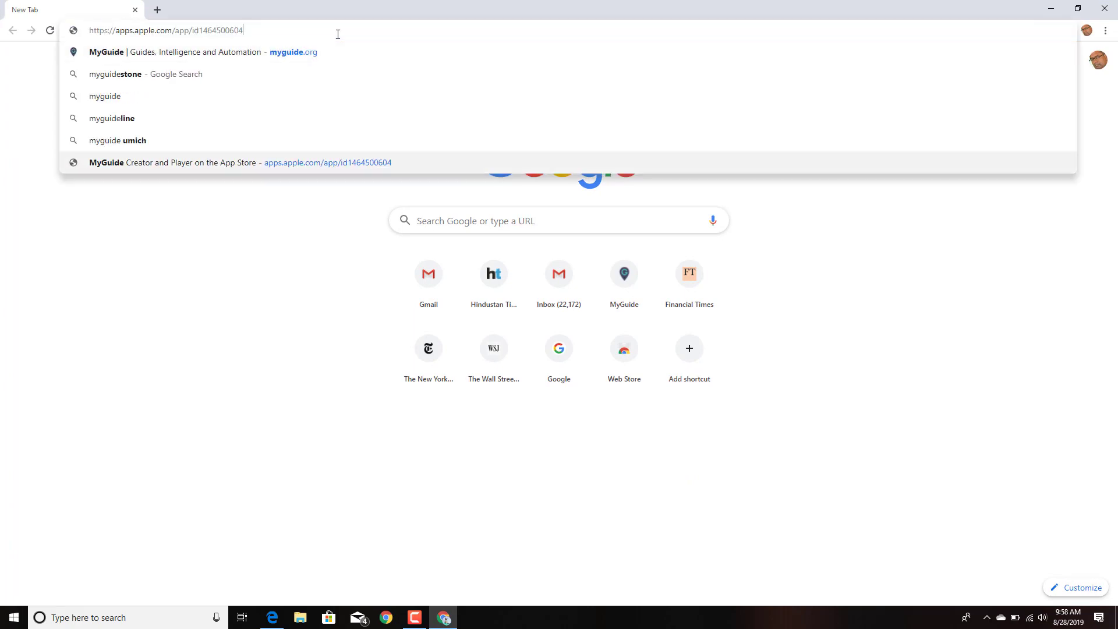
{"action": "key", "text": "ctrl+a"}
{"action": "type", "text": "myguide"}
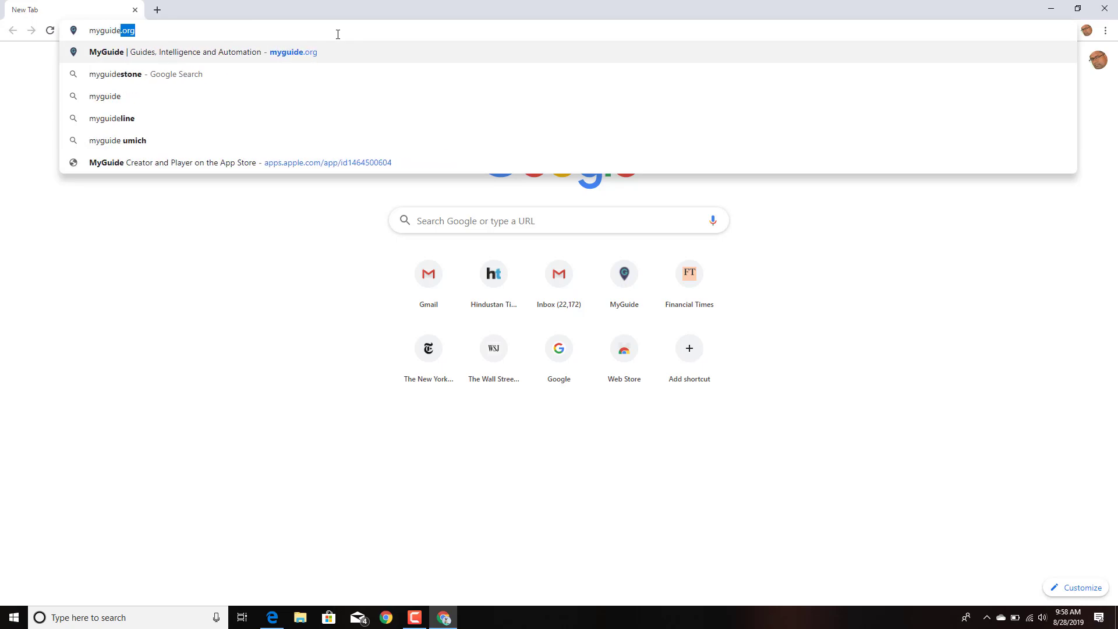
{"action": "type", "text": ".org"}
{"action": "key", "text": "Return"}
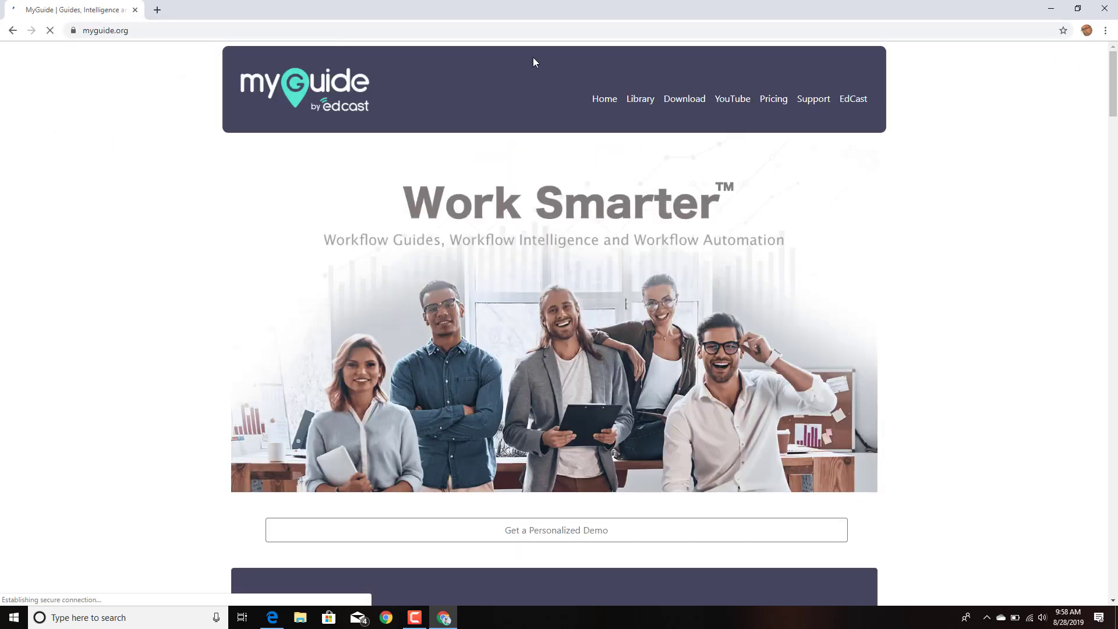
Open the MyGuide Library and go to the Apps guides under Windows OS and Settings
{"action": "left_click", "coordinate": [673, 100]}
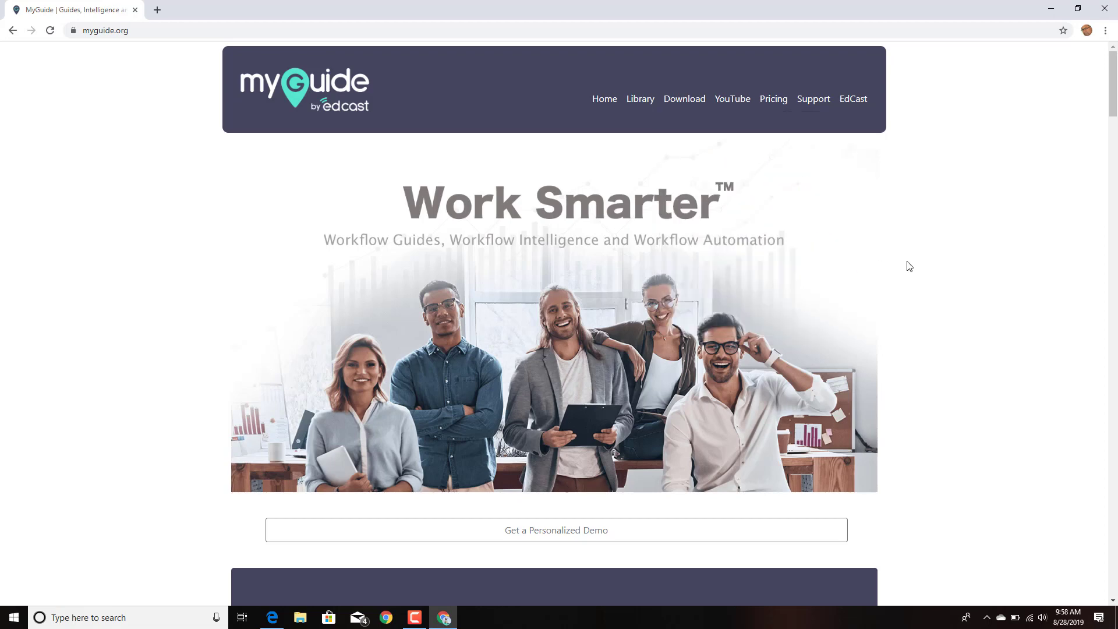
{"action": "left_click", "coordinate": [645, 105]}
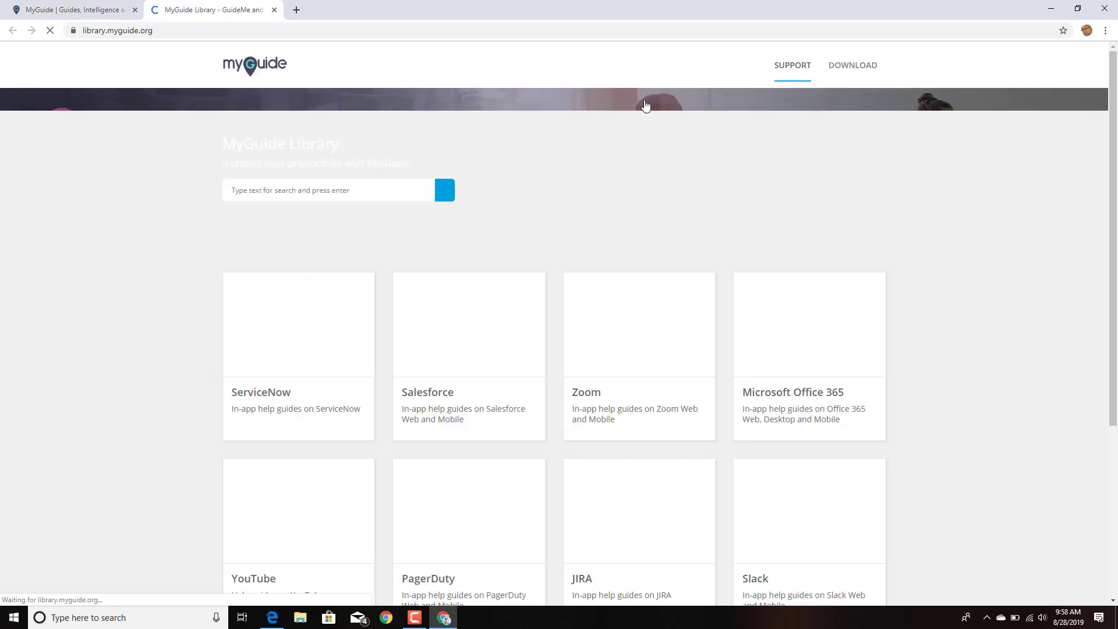
{"action": "scroll", "coordinate": [451, 318], "scroll_direction": "down", "scroll_amount": 4}
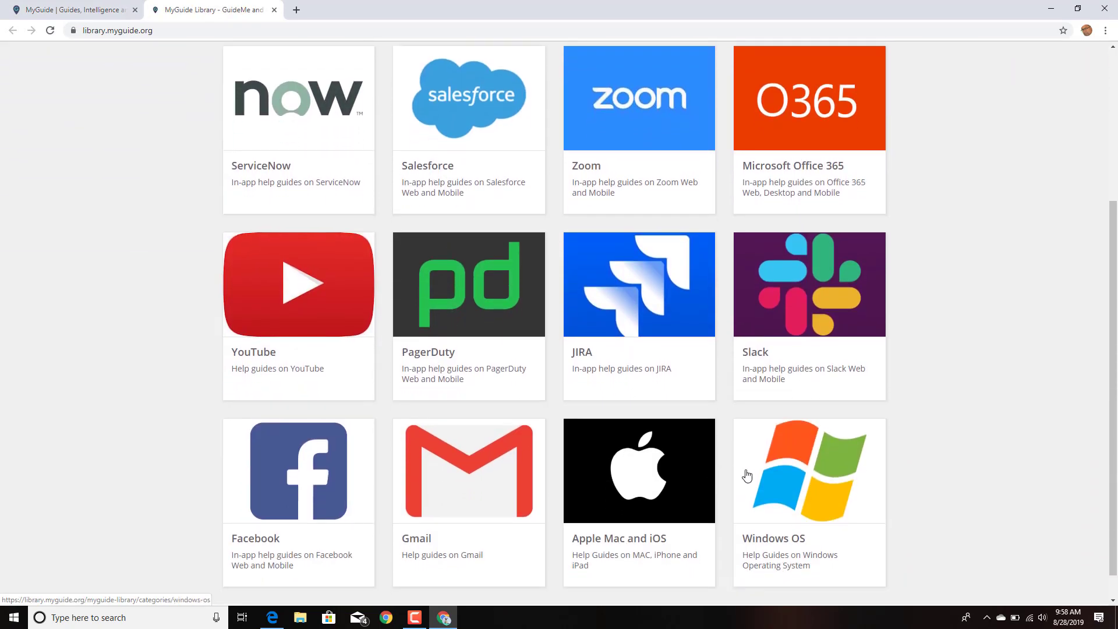
{"action": "left_click", "coordinate": [744, 474]}
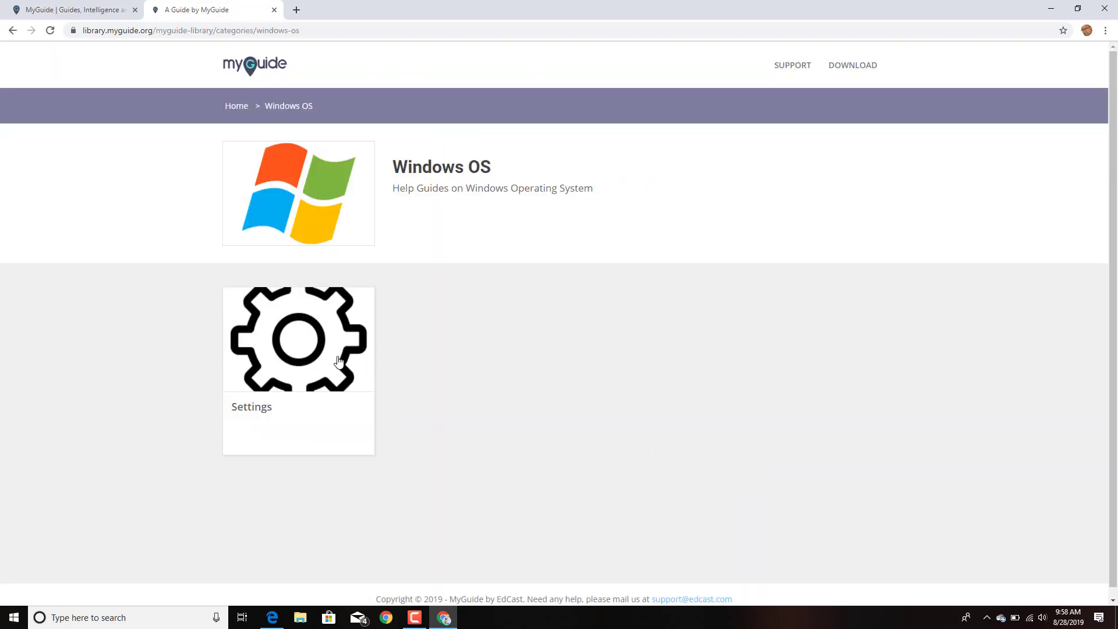
{"action": "left_click", "coordinate": [338, 362]}
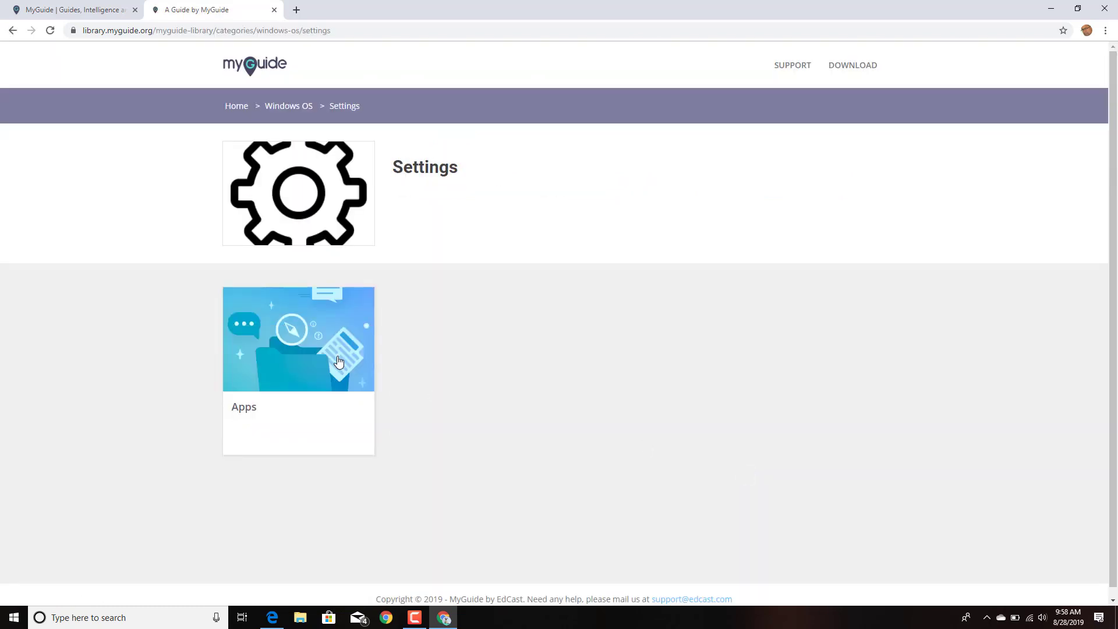
{"action": "left_click", "coordinate": [339, 362]}
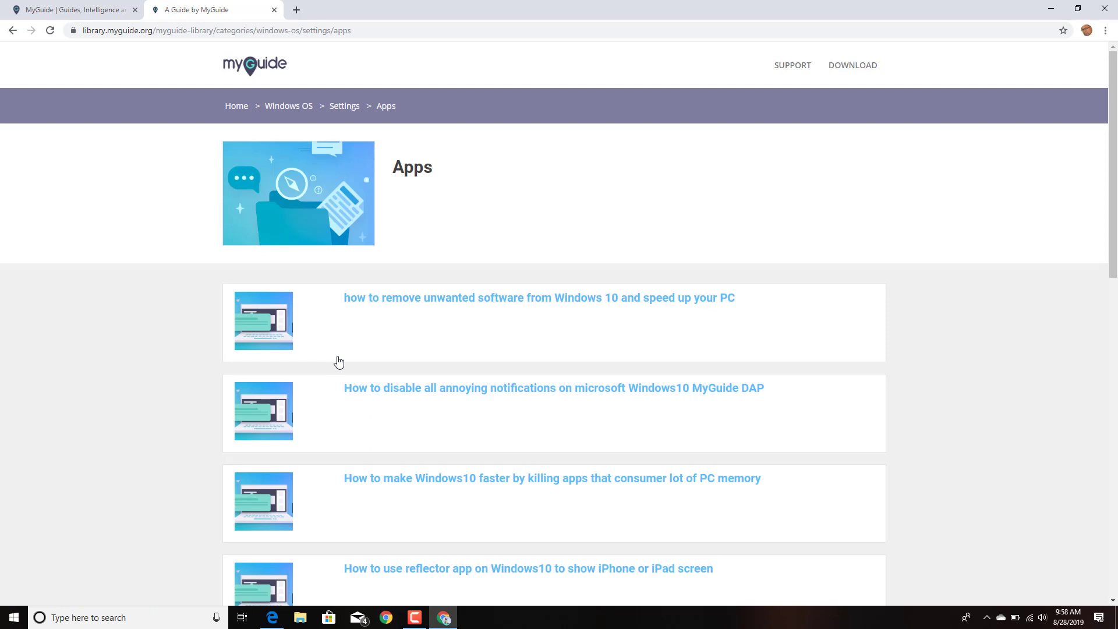
Open the guide on removing unwanted software from Windows 10 and look through its video, illustrations and written steps
{"action": "left_click", "coordinate": [386, 312]}
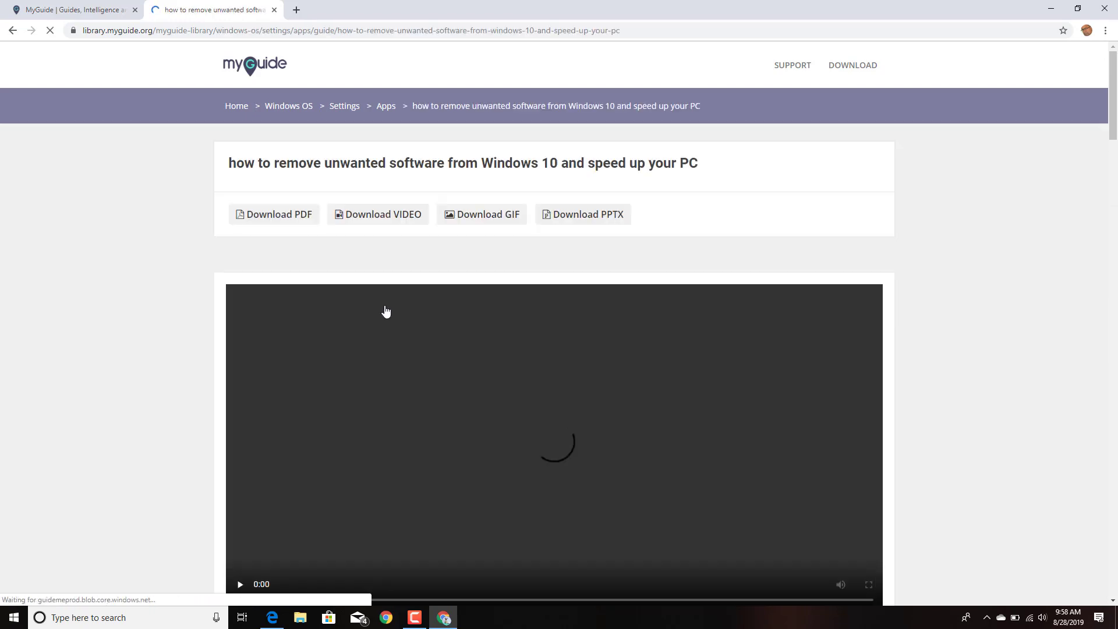
{"action": "scroll", "coordinate": [324, 348], "scroll_direction": "down", "scroll_amount": 10}
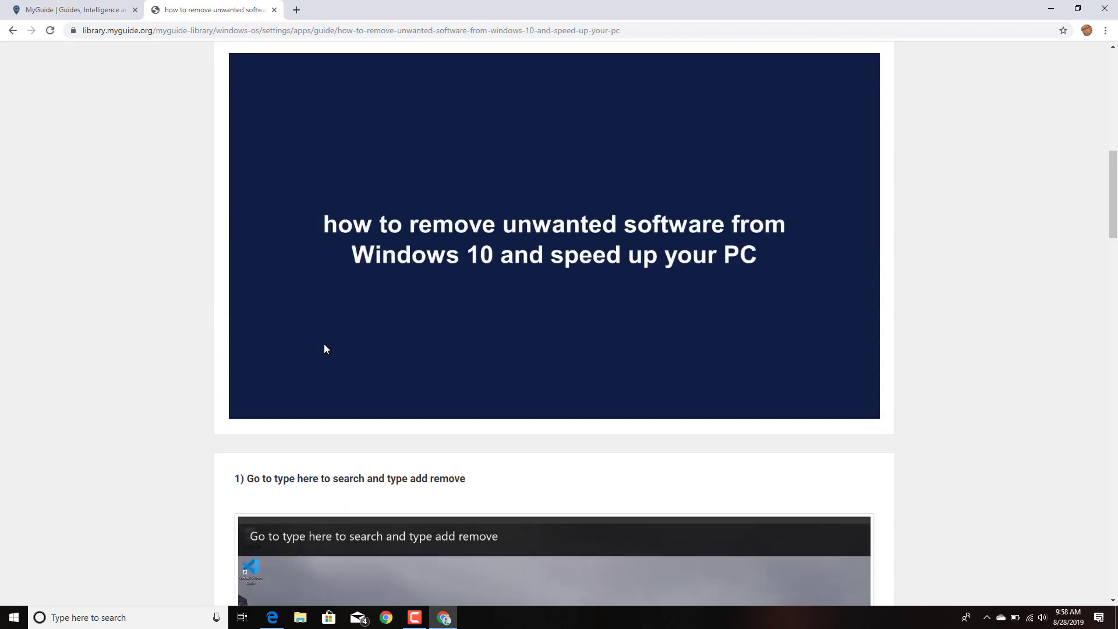
{"action": "scroll", "coordinate": [325, 349], "scroll_direction": "down", "scroll_amount": 13}
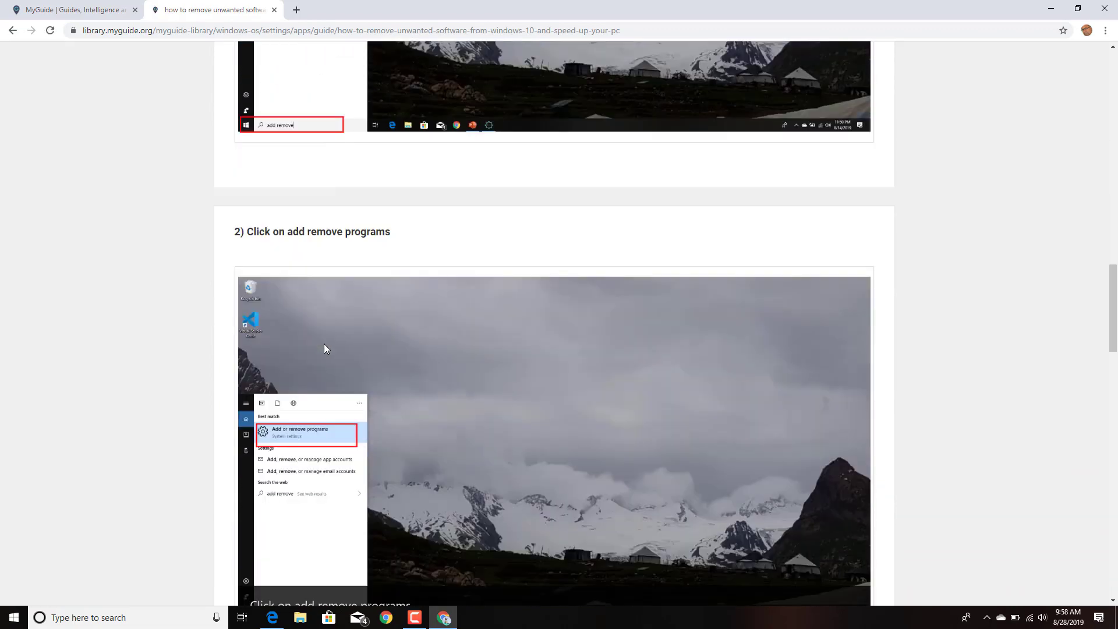
{"action": "scroll", "coordinate": [325, 348], "scroll_direction": "down", "scroll_amount": 14}
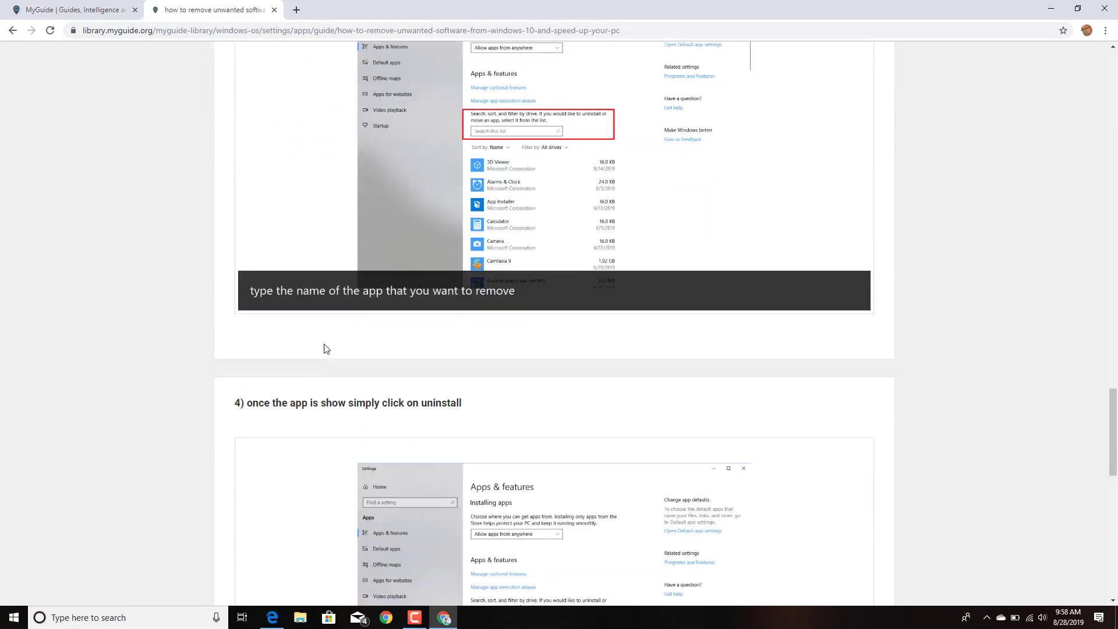
{"action": "scroll", "coordinate": [324, 348], "scroll_direction": "down", "scroll_amount": 10}
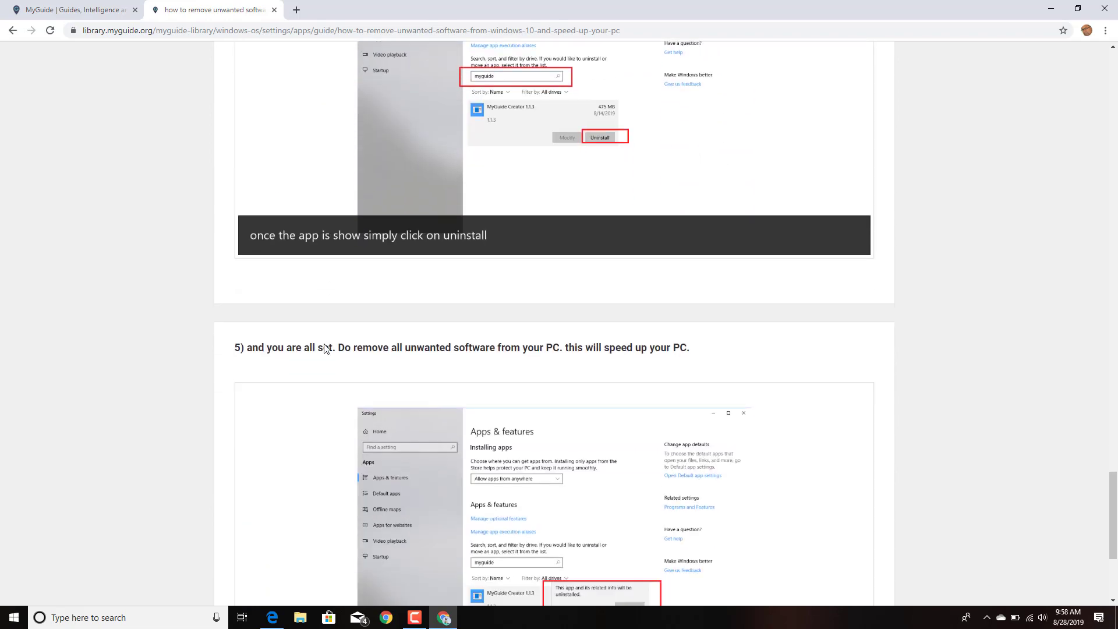
{"action": "scroll", "coordinate": [325, 349], "scroll_direction": "down", "scroll_amount": 1}
Find the MyGuide Creator desktop app with the Windows search and launch it
{"action": "key", "text": "super"}
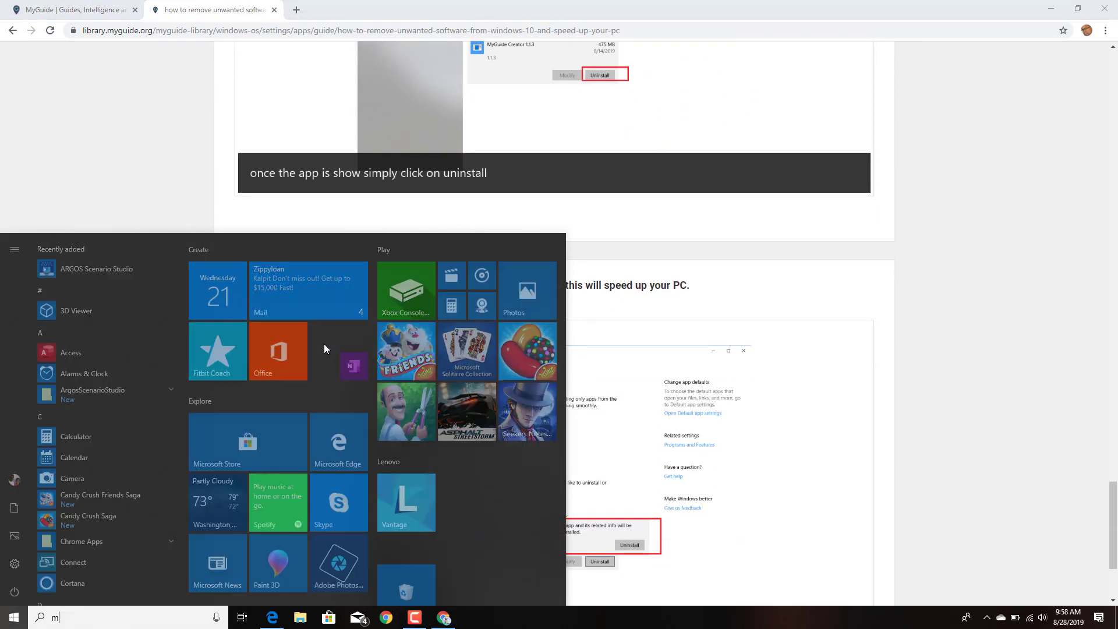
{"action": "type", "text": "myguide"}
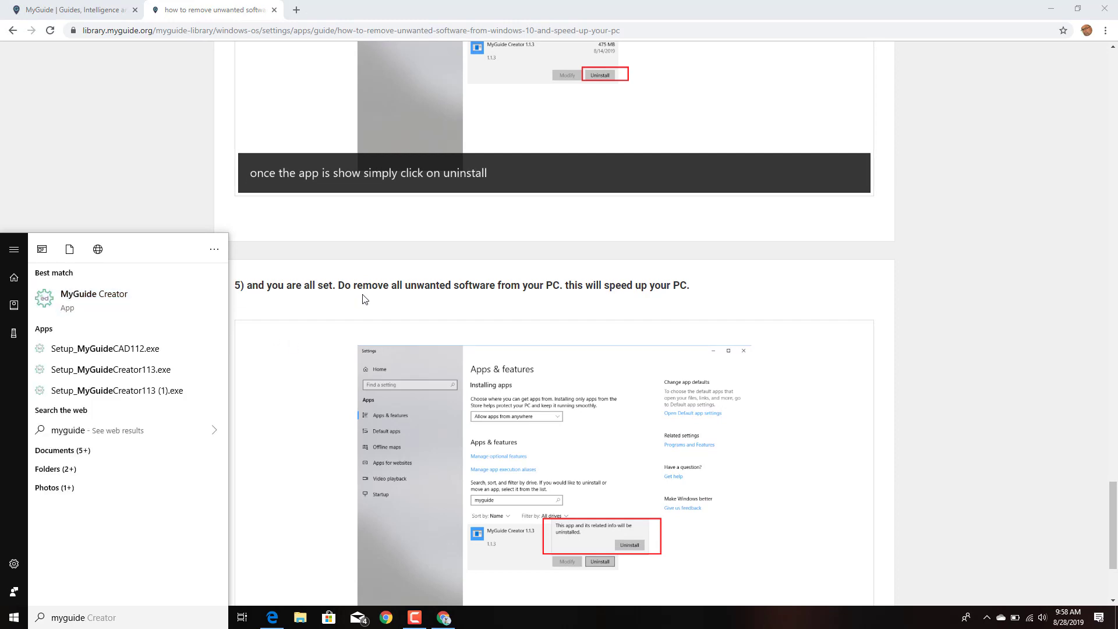
{"action": "left_click", "coordinate": [121, 297]}
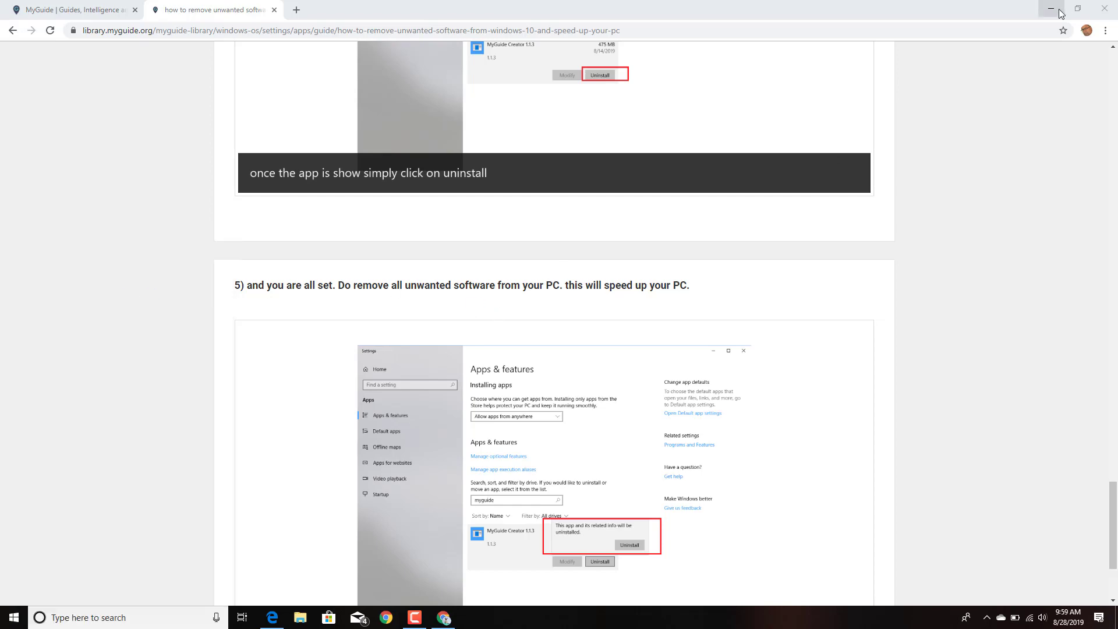
{"action": "scroll", "coordinate": [846, 294], "scroll_direction": "up", "scroll_amount": 5}
{"action": "scroll", "coordinate": [846, 294], "scroll_direction": "up", "scroll_amount": 20}
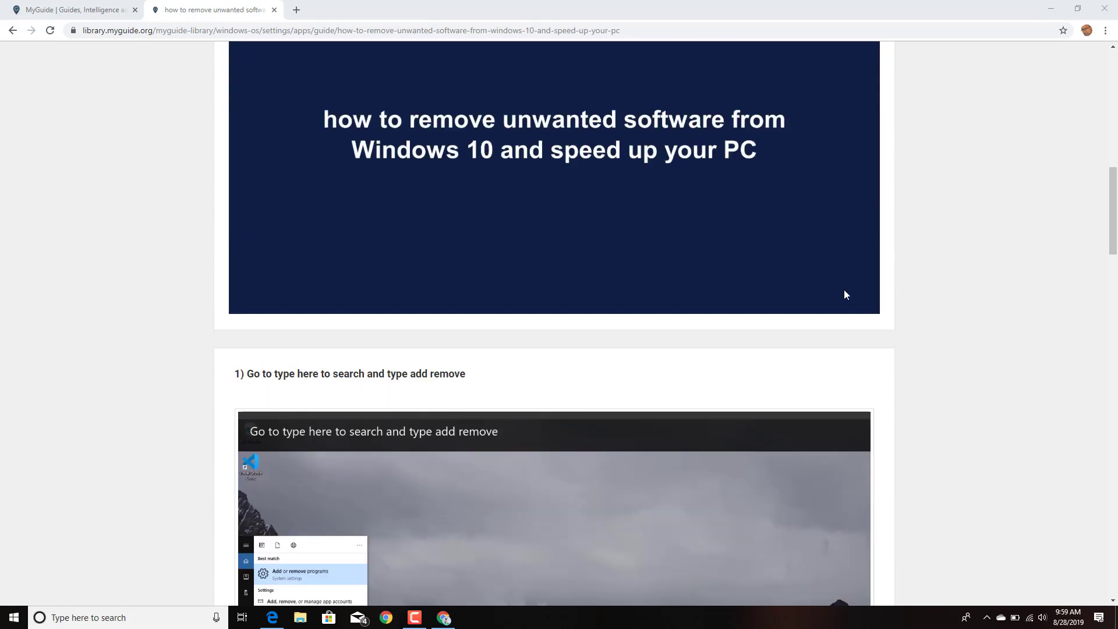
{"action": "scroll", "coordinate": [843, 289], "scroll_direction": "down", "scroll_amount": 9}
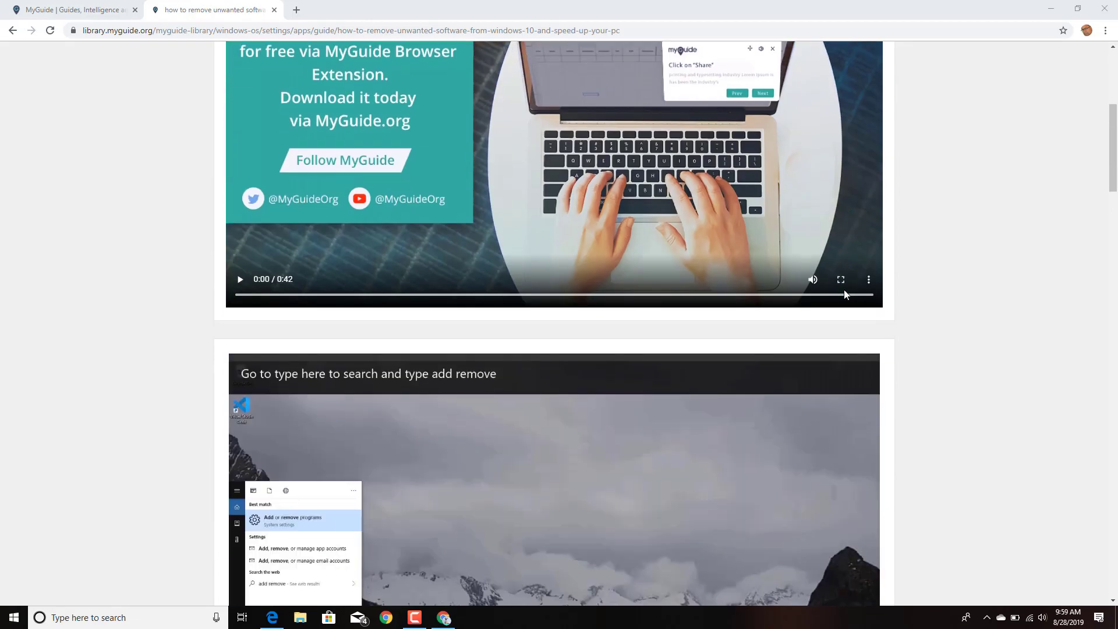
{"action": "scroll", "coordinate": [846, 294], "scroll_direction": "down", "scroll_amount": 8}
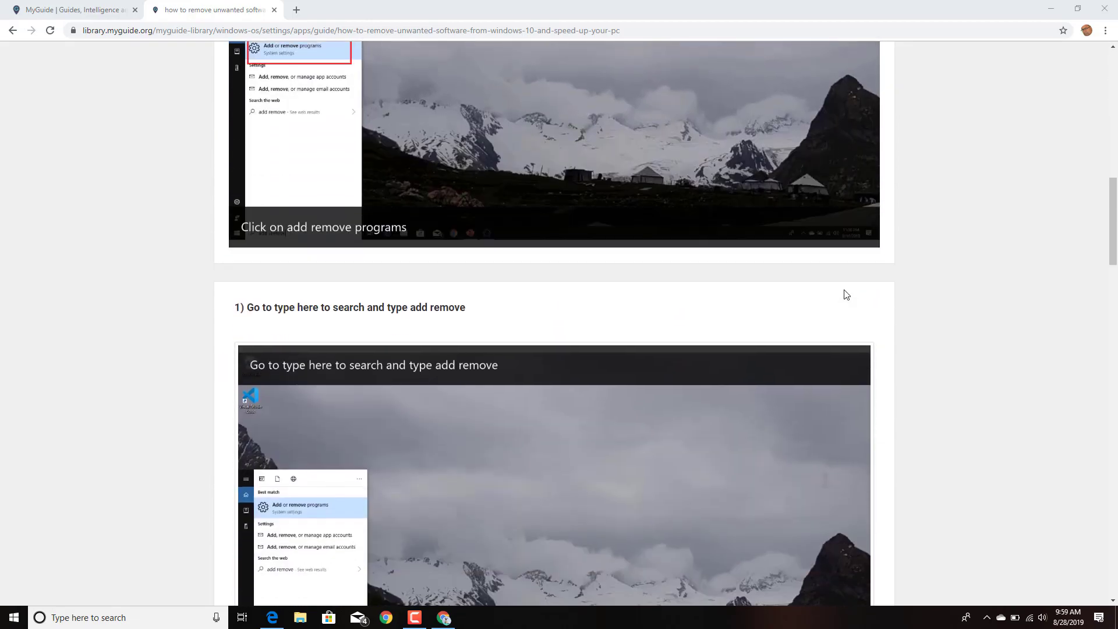
{"action": "scroll", "coordinate": [844, 291], "scroll_direction": "up", "scroll_amount": 17}
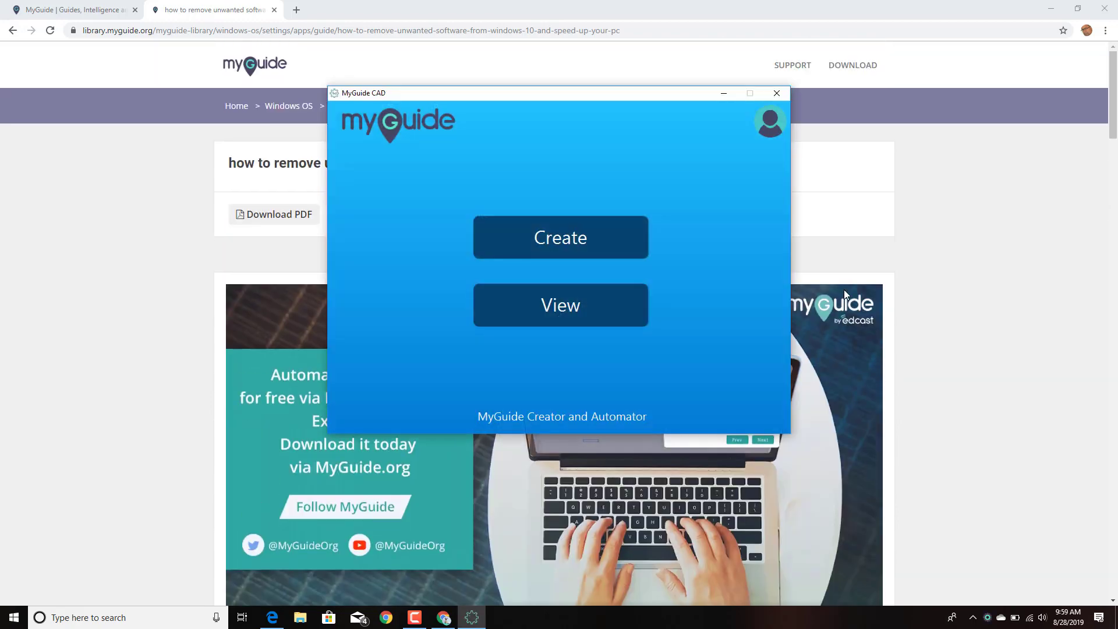
Minimize the browser, view the list of existing desktop guides in MyGuide CAD, and return to its home screen
{"action": "left_click", "coordinate": [1050, 9]}
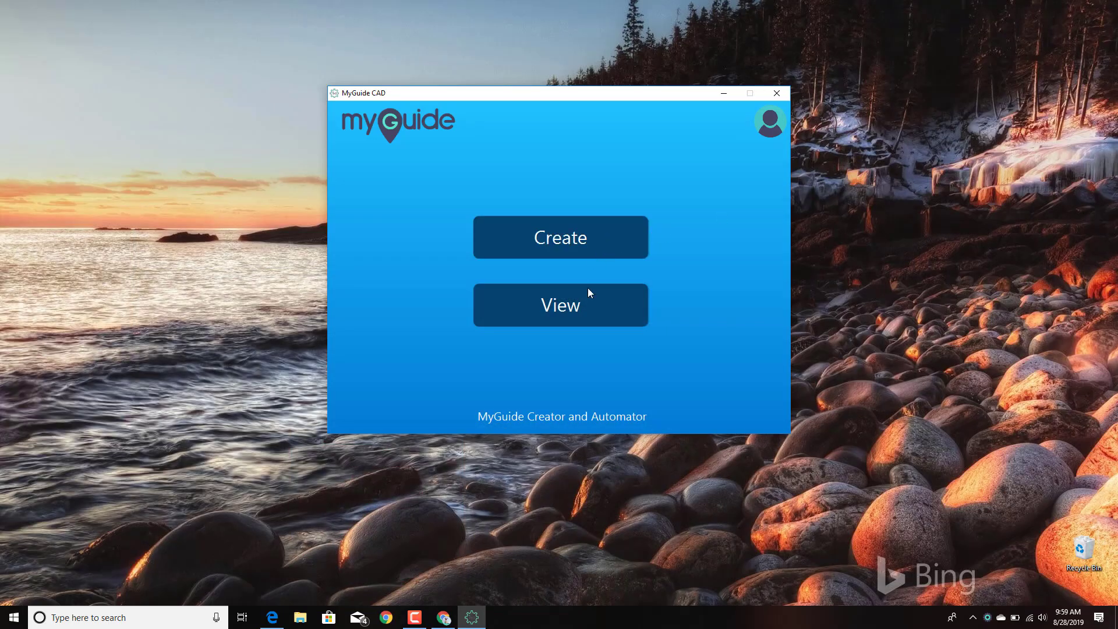
{"action": "left_click", "coordinate": [588, 303]}
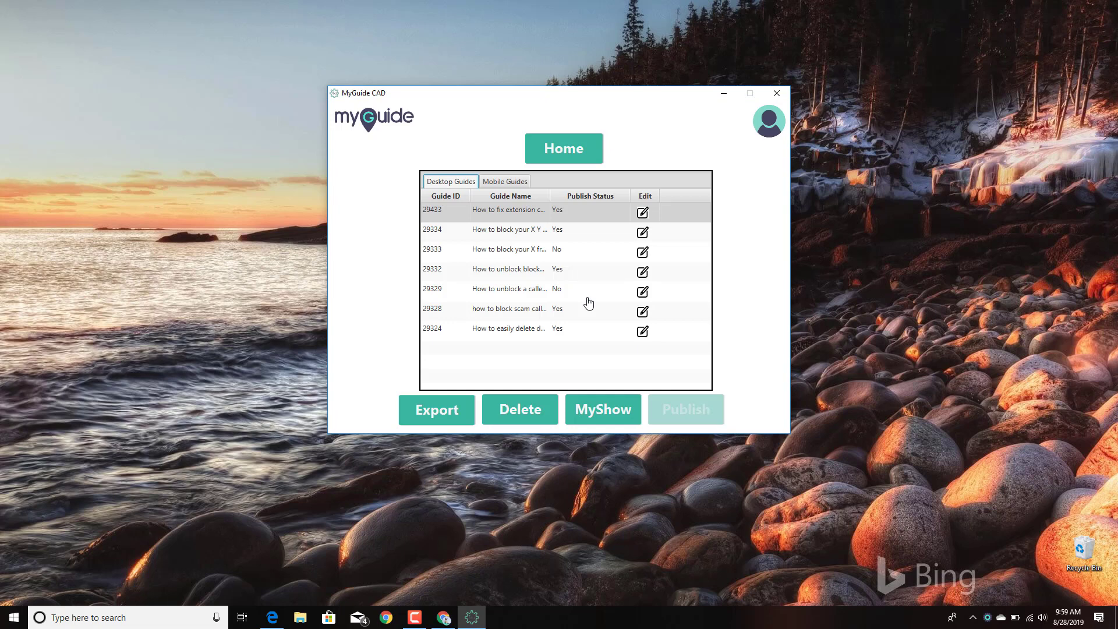
{"action": "left_click", "coordinate": [566, 166]}
Create a guide titled "How to turn of unwanted notification in Windows app" with a 2-second screen capture interval and start recording
{"action": "left_click", "coordinate": [559, 242]}
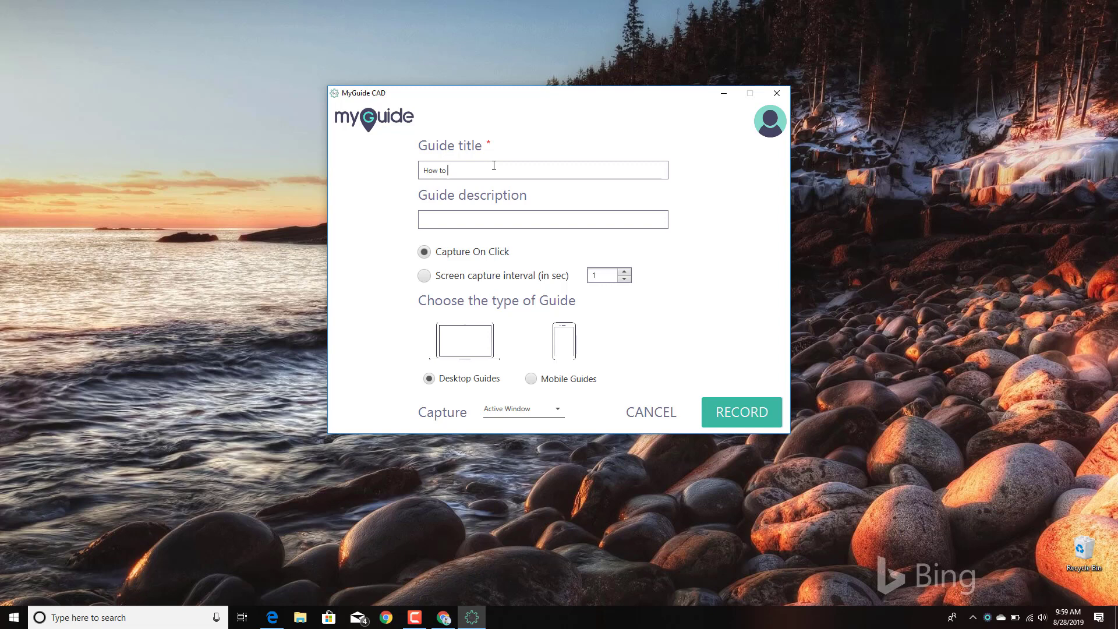
{"action": "type", "text": "turn of unwanted notification in Windows app"}
{"action": "left_click", "coordinate": [426, 276]}
{"action": "left_click", "coordinate": [623, 272]}
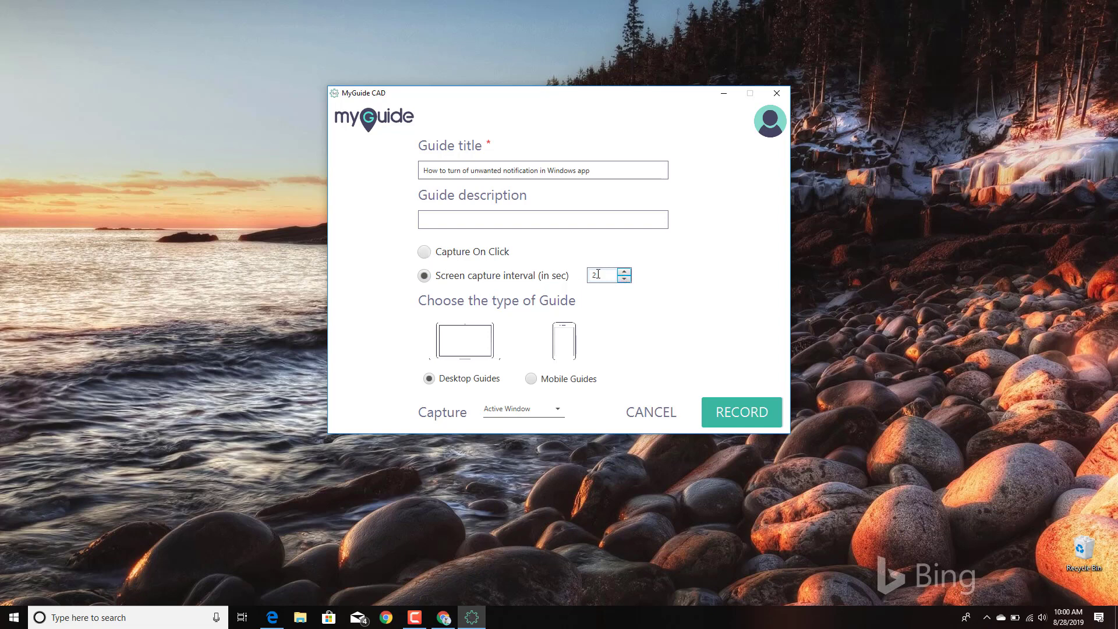
{"action": "left_click", "coordinate": [737, 415]}
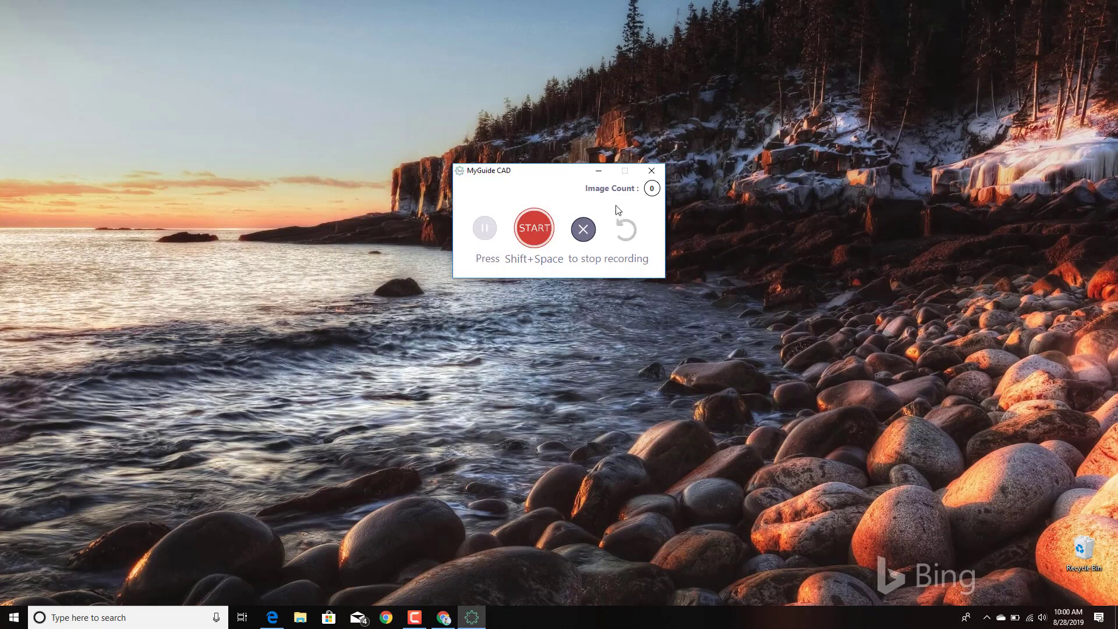
{"action": "left_click", "coordinate": [540, 240]}
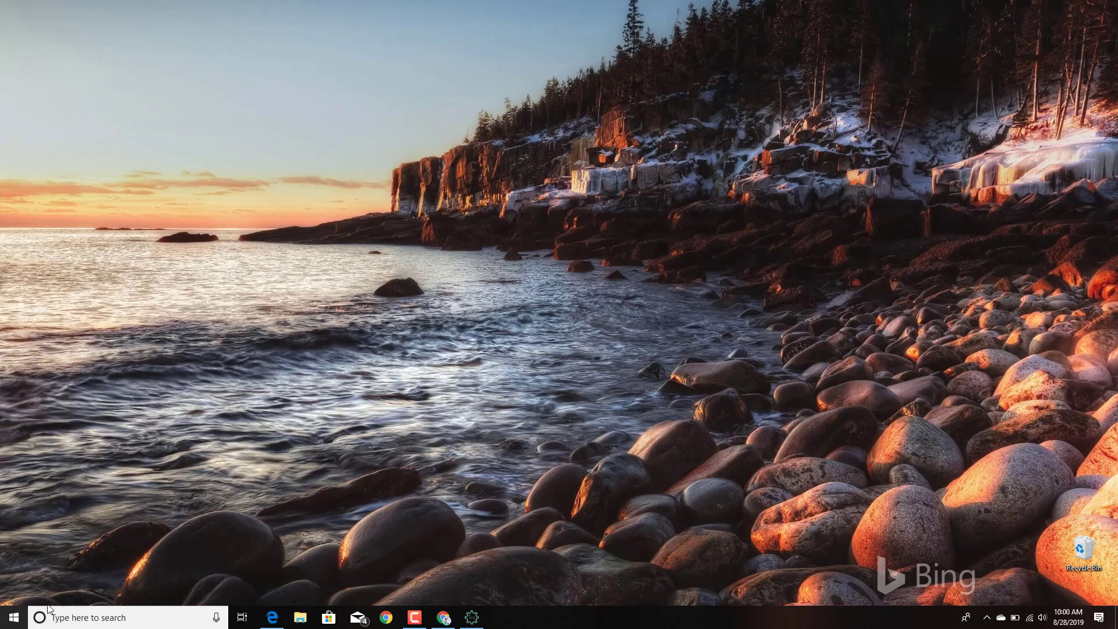
Search Windows for "setting" and open the Settings app
{"action": "right_click", "coordinate": [68, 616]}
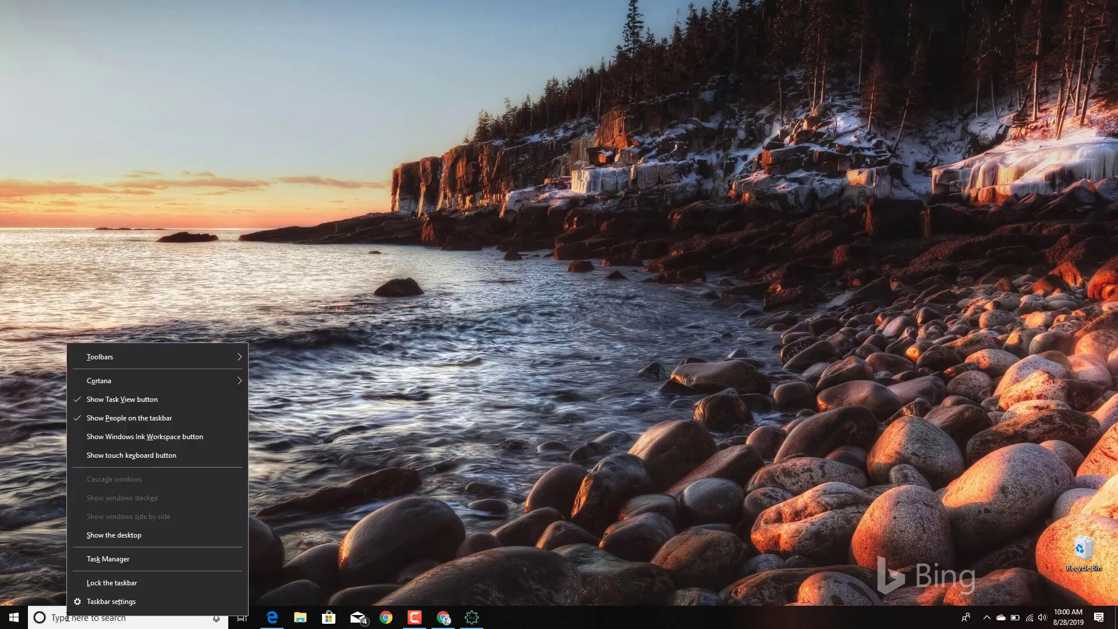
{"action": "left_click", "coordinate": [67, 618]}
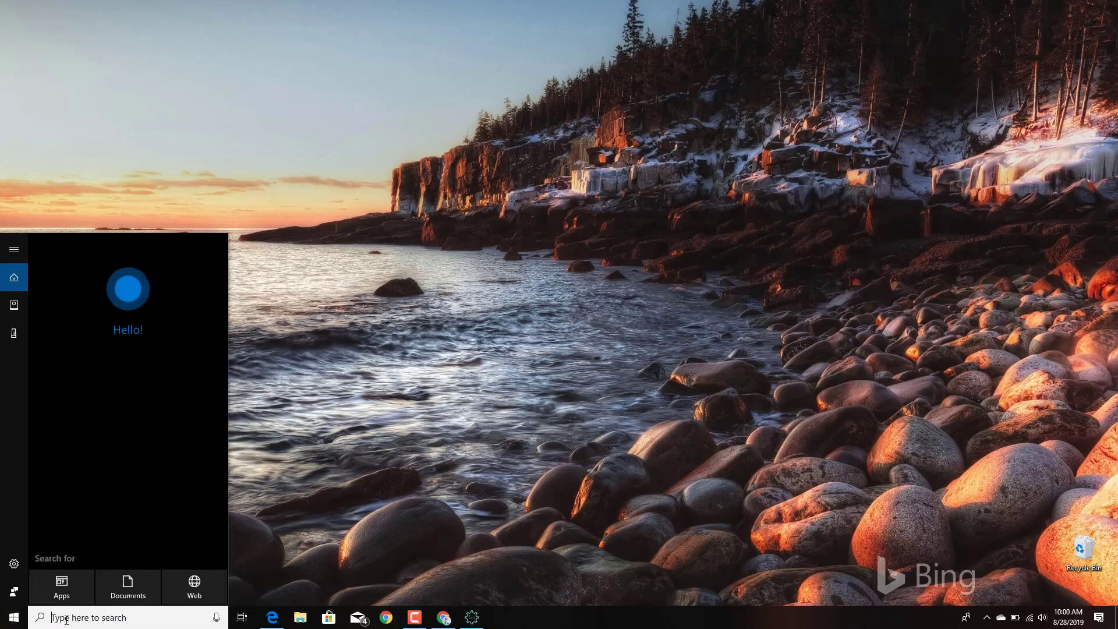
{"action": "type", "text": "setting"}
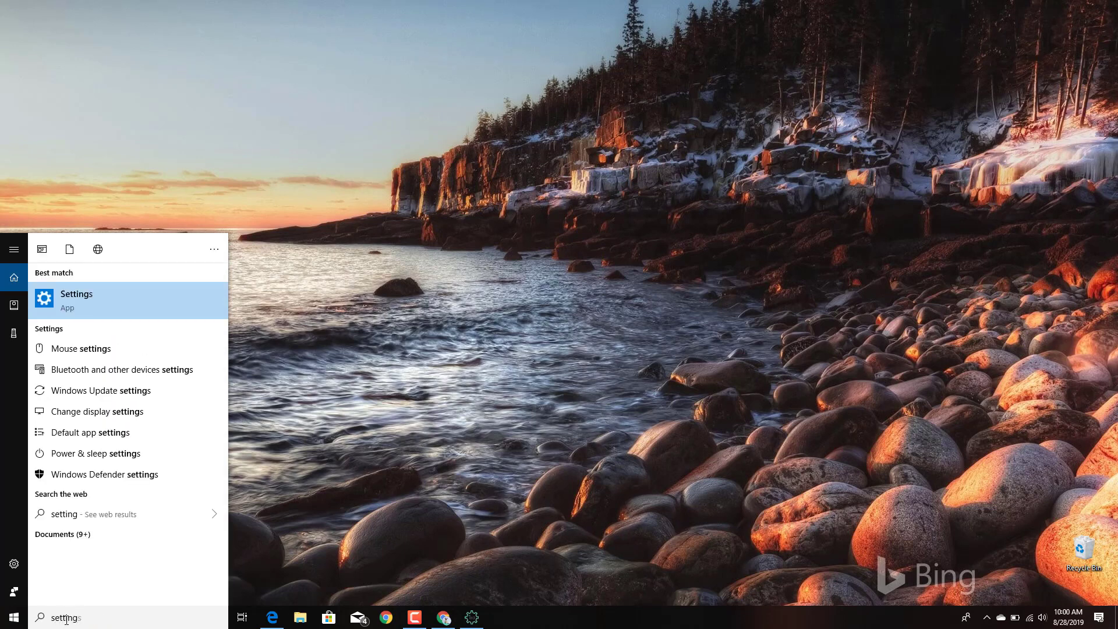
{"action": "left_click", "coordinate": [64, 300]}
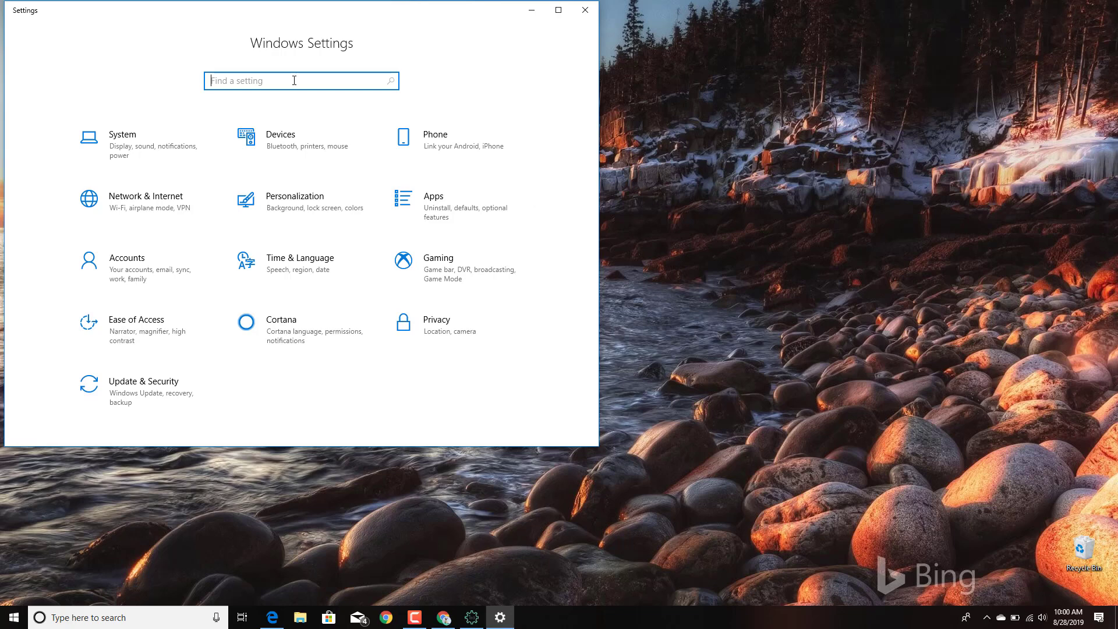
Search the Windows settings for "noti" and open Notifications & actions settings
{"action": "type", "text": "nti"}
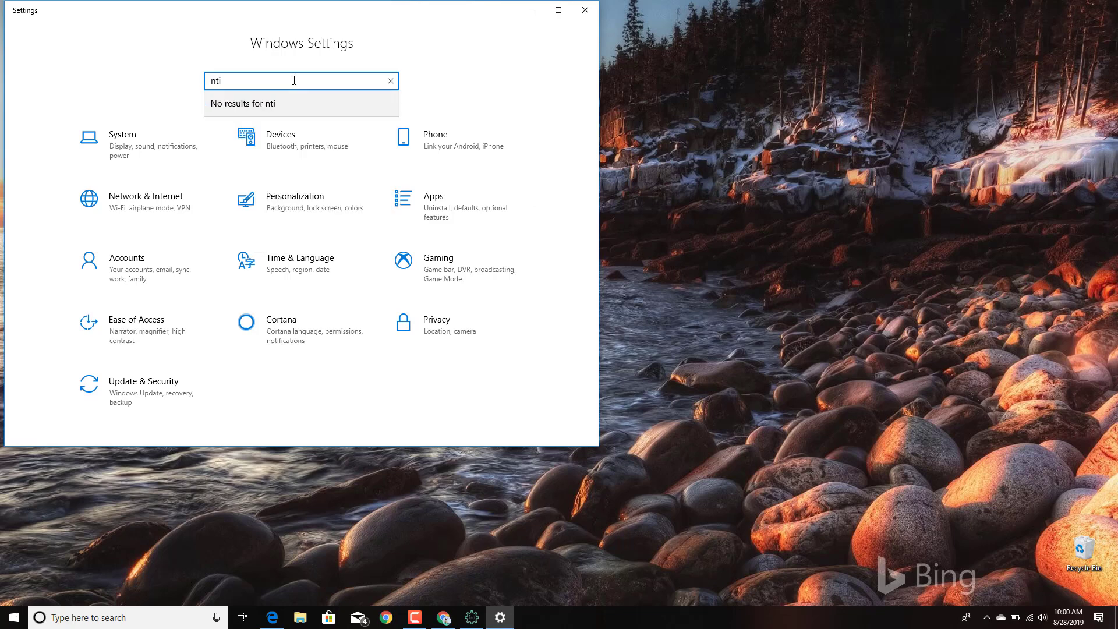
{"action": "key", "text": "BackSpace"}
{"action": "key", "text": "BackSpace"}
{"action": "type", "text": "oti"}
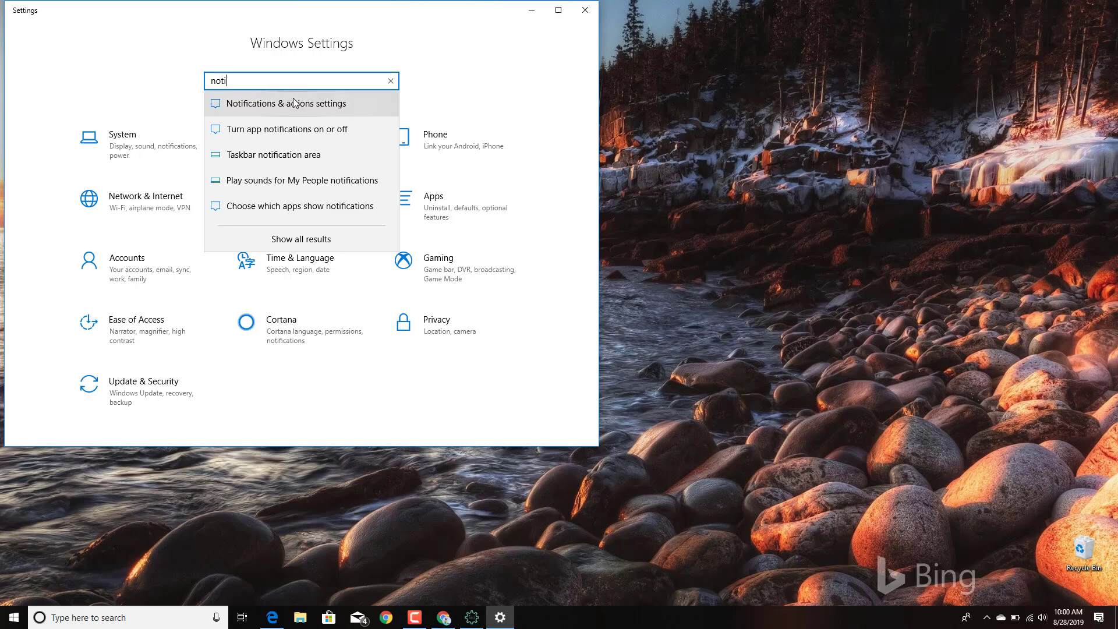
{"action": "left_click", "coordinate": [294, 104]}
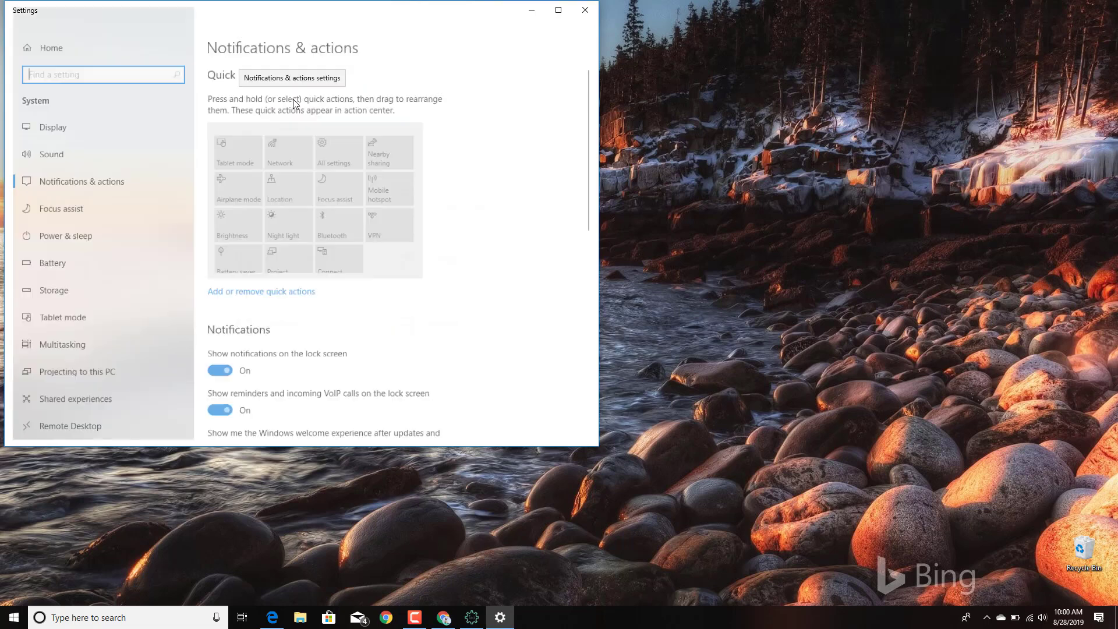
Scroll through the Notifications & actions page to capture it, switch to MyGuide CAD and stop the recording
{"action": "scroll", "coordinate": [350, 331], "scroll_direction": "down", "scroll_amount": 1}
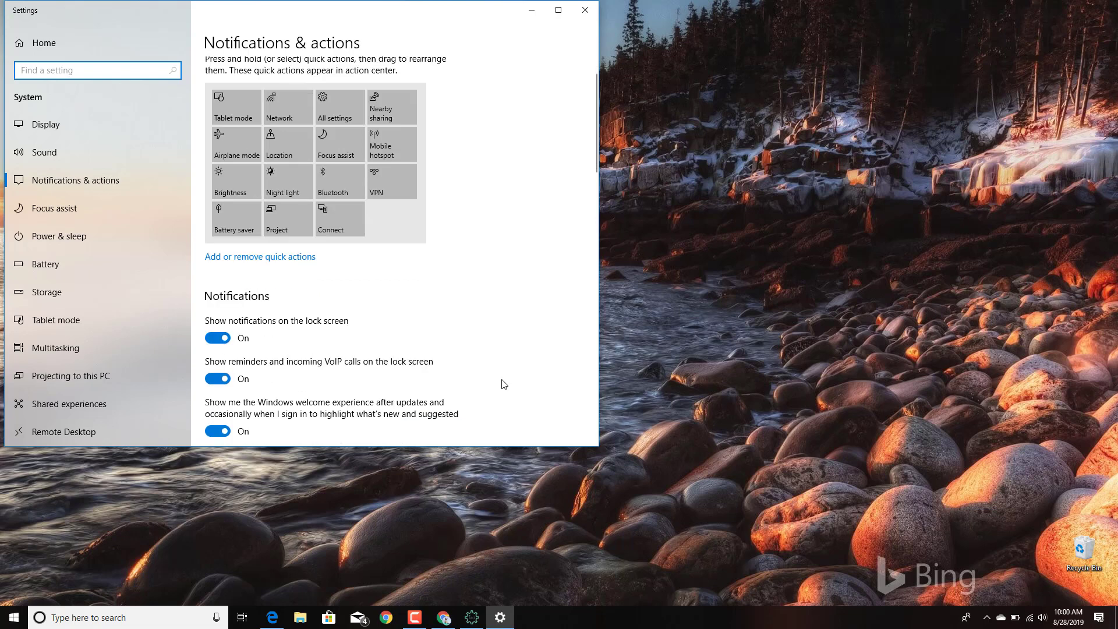
{"action": "left_click", "coordinate": [593, 441]}
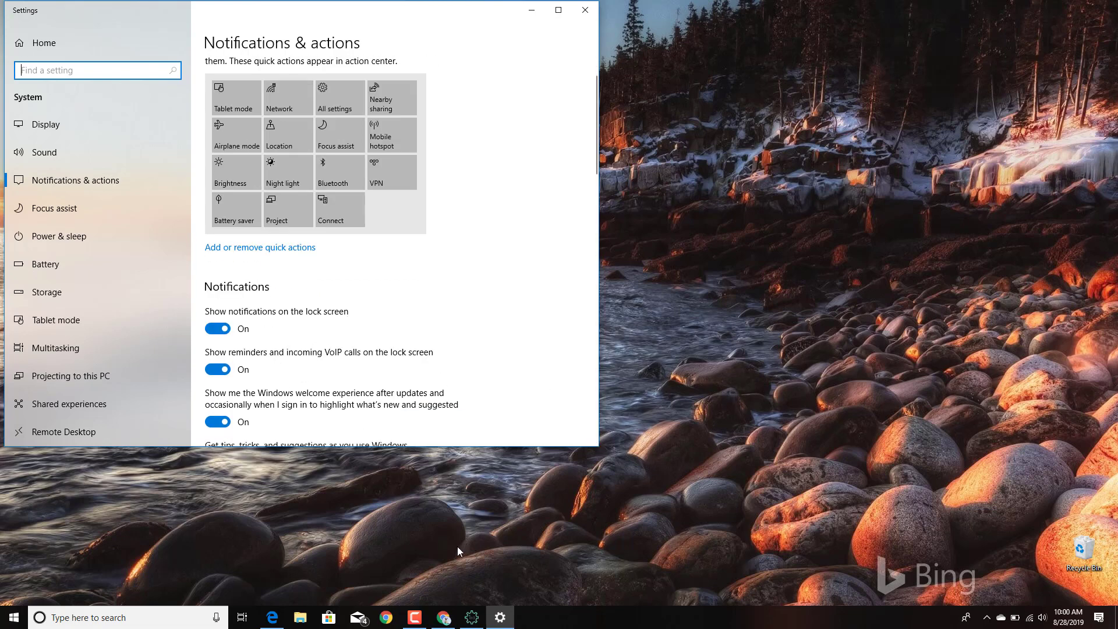
{"action": "left_click", "coordinate": [473, 618]}
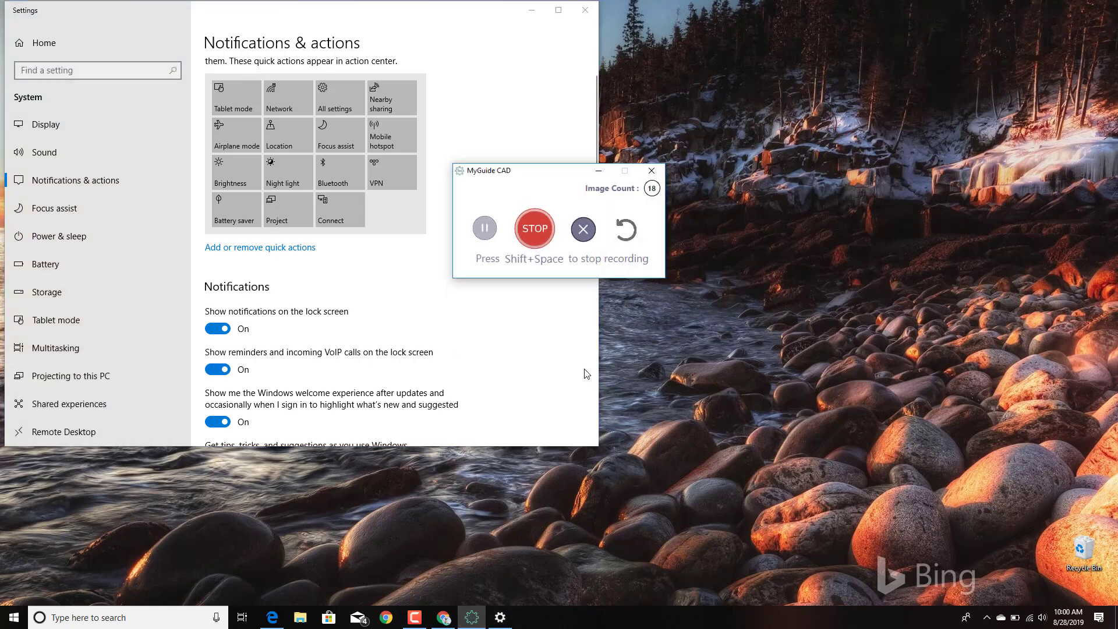
{"action": "left_click", "coordinate": [544, 240]}
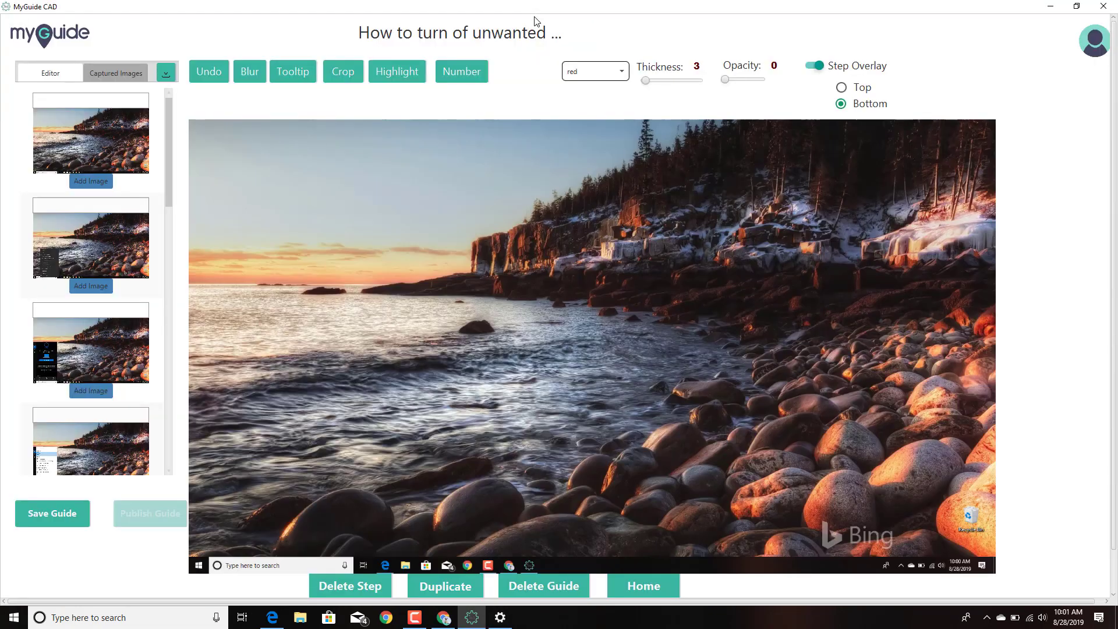
Title the captured image of the open Cortana search panel "type setting in the search bar" and place its step overlay at the top
{"action": "scroll", "coordinate": [95, 254], "scroll_direction": "down", "scroll_amount": 5}
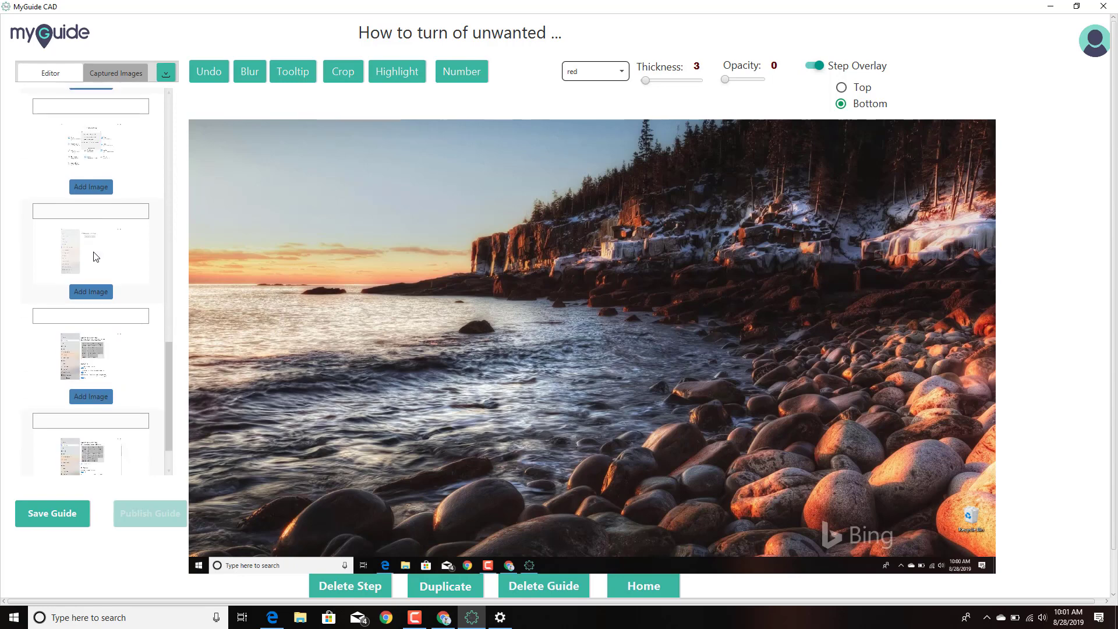
{"action": "scroll", "coordinate": [95, 256], "scroll_direction": "up", "scroll_amount": 10}
{"action": "left_click", "coordinate": [92, 237]}
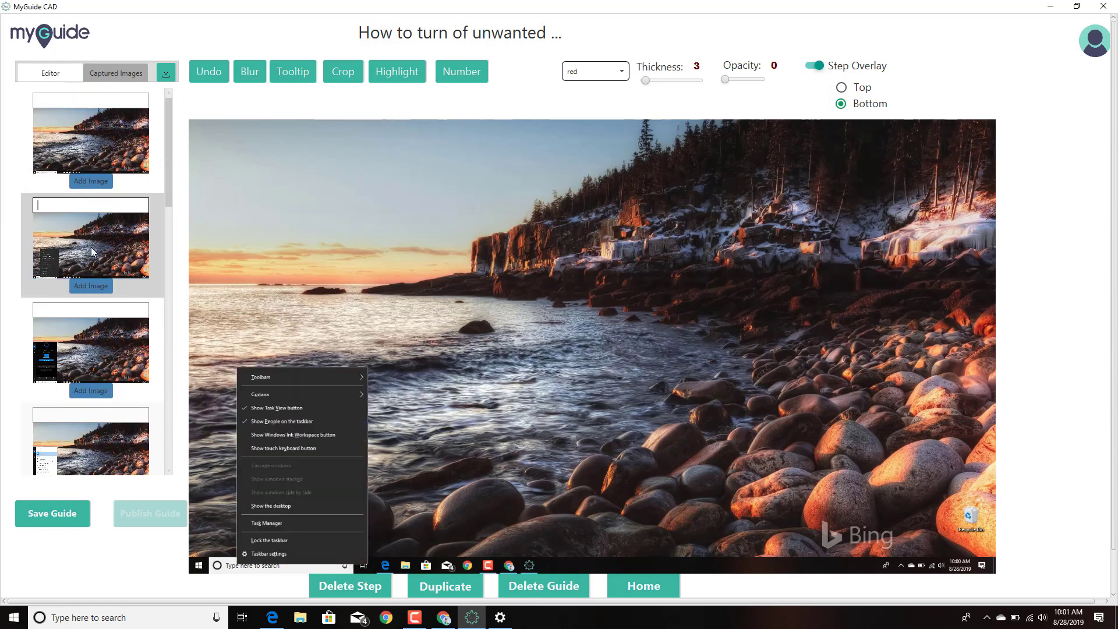
{"action": "left_click", "coordinate": [100, 348]}
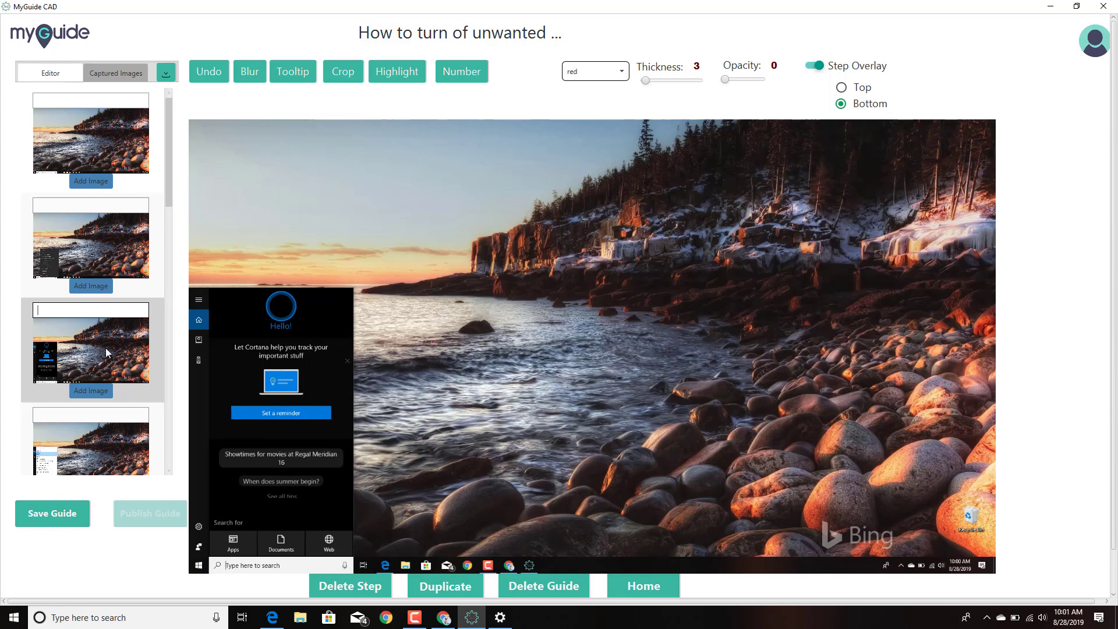
{"action": "type", "text": "typ"}
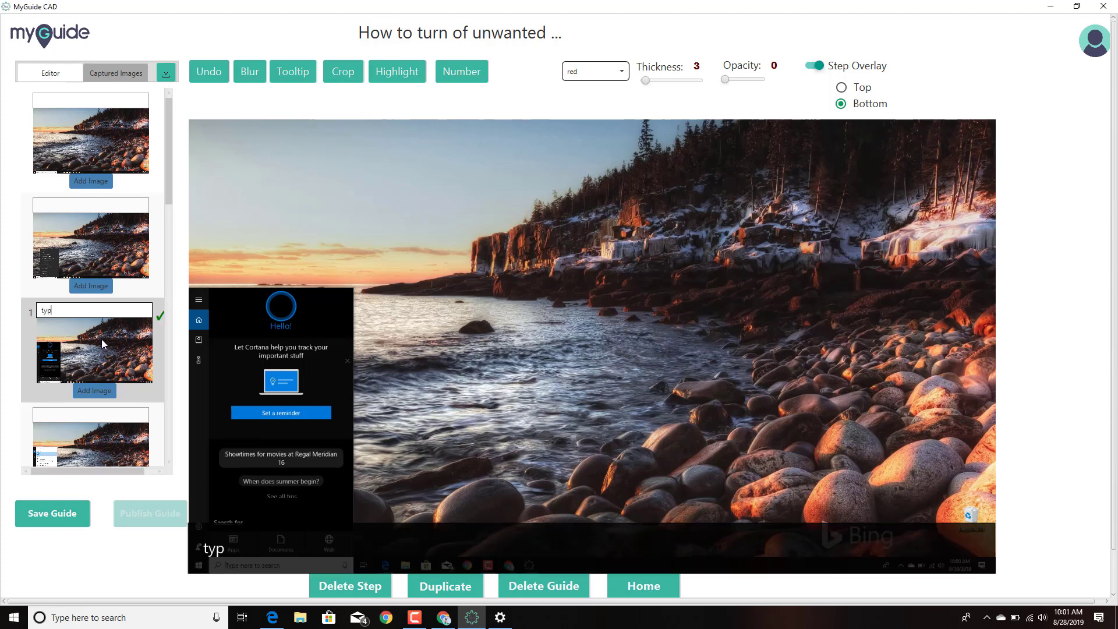
{"action": "type", "text": "e setting in the search bar"}
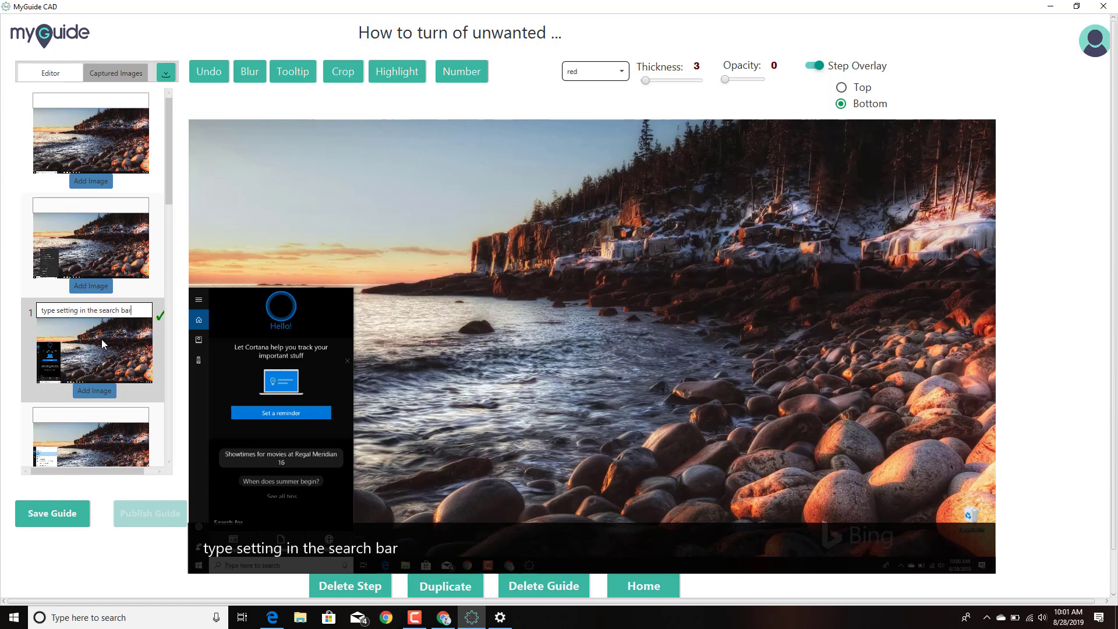
{"action": "left_click", "coordinate": [842, 88]}
Set the line thickness to 7 and draw a red highlight box around the taskbar search field in the captured image
{"action": "left_click", "coordinate": [391, 80]}
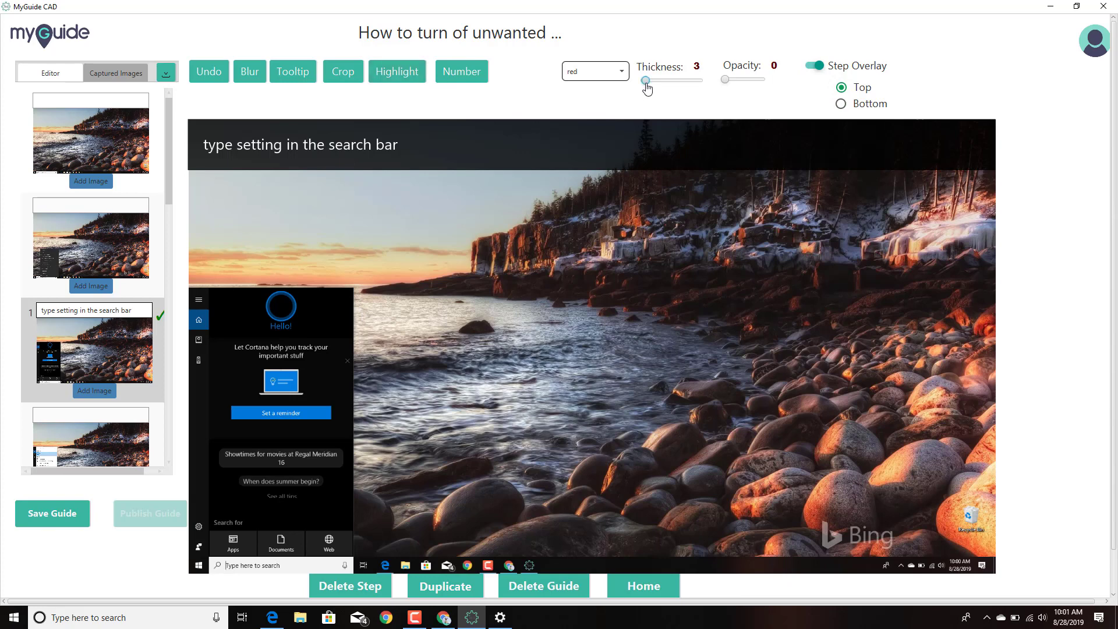
{"action": "left_click_drag", "start_coordinate": [647, 88], "coordinate": [661, 87]}
{"action": "left_click", "coordinate": [398, 72]}
{"action": "left_click_drag", "start_coordinate": [184, 552], "coordinate": [364, 575]}
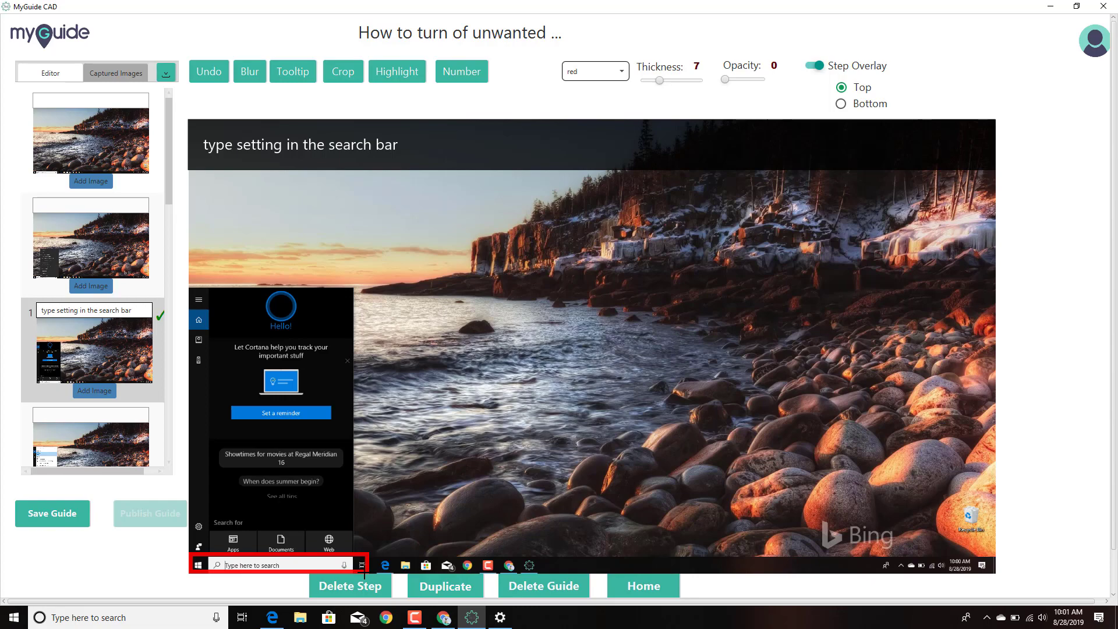
Highlight the Settings app result in the captured search results image and title that step "Click on settings"
{"action": "scroll", "coordinate": [93, 361], "scroll_direction": "down", "scroll_amount": 5}
{"action": "scroll", "coordinate": [92, 361], "scroll_direction": "up", "scroll_amount": 2}
{"action": "left_click", "coordinate": [92, 361]}
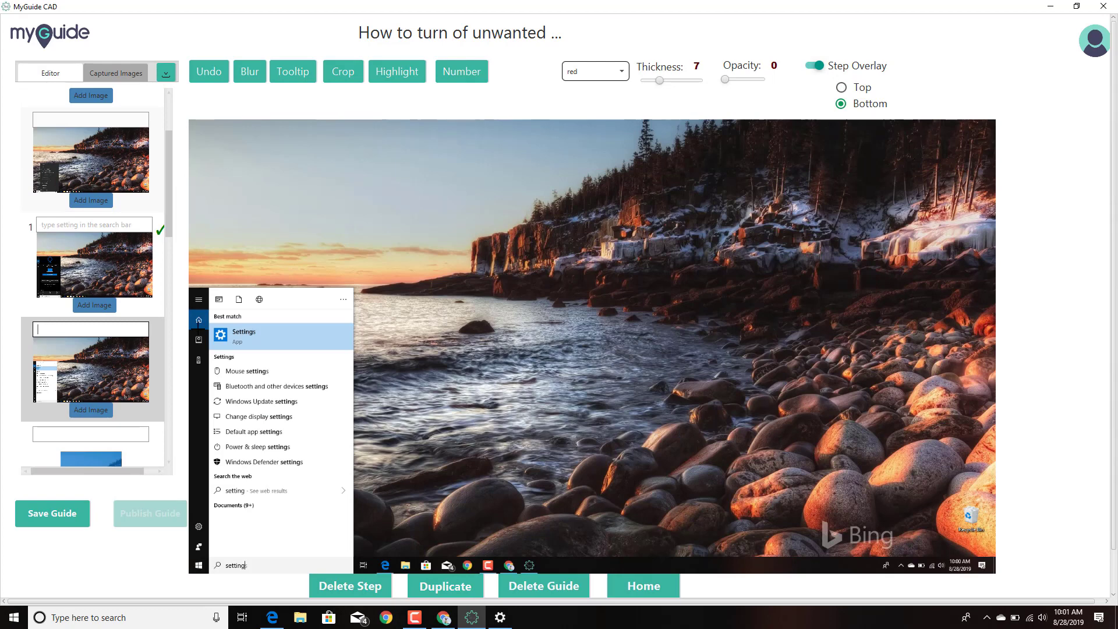
{"action": "left_click_drag", "start_coordinate": [192, 323], "coordinate": [351, 354]}
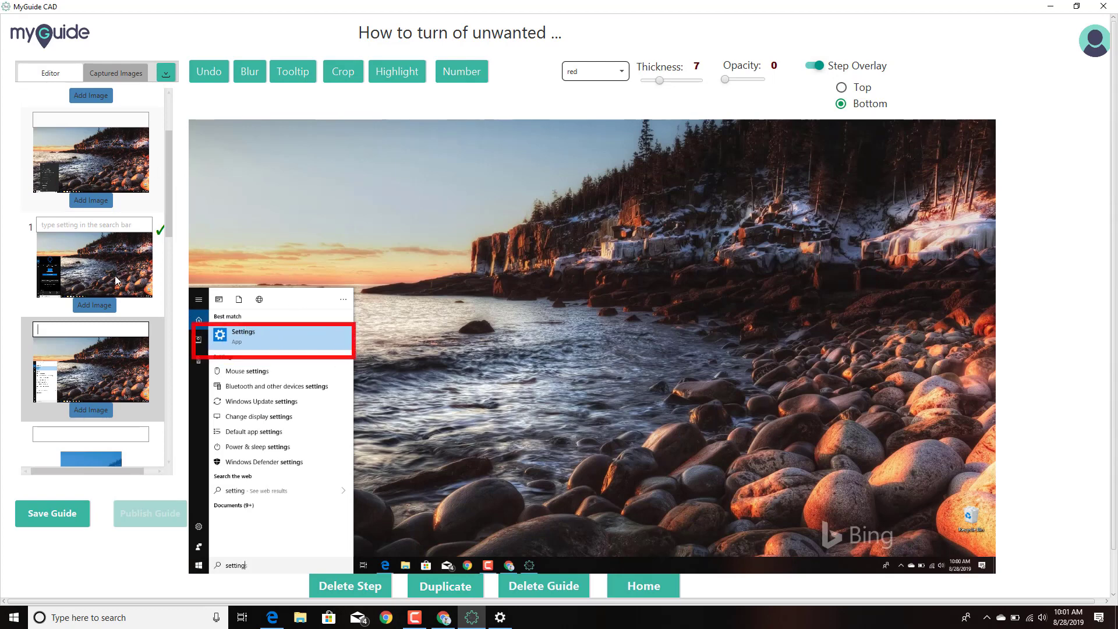
{"action": "type", "text": "Click on set"}
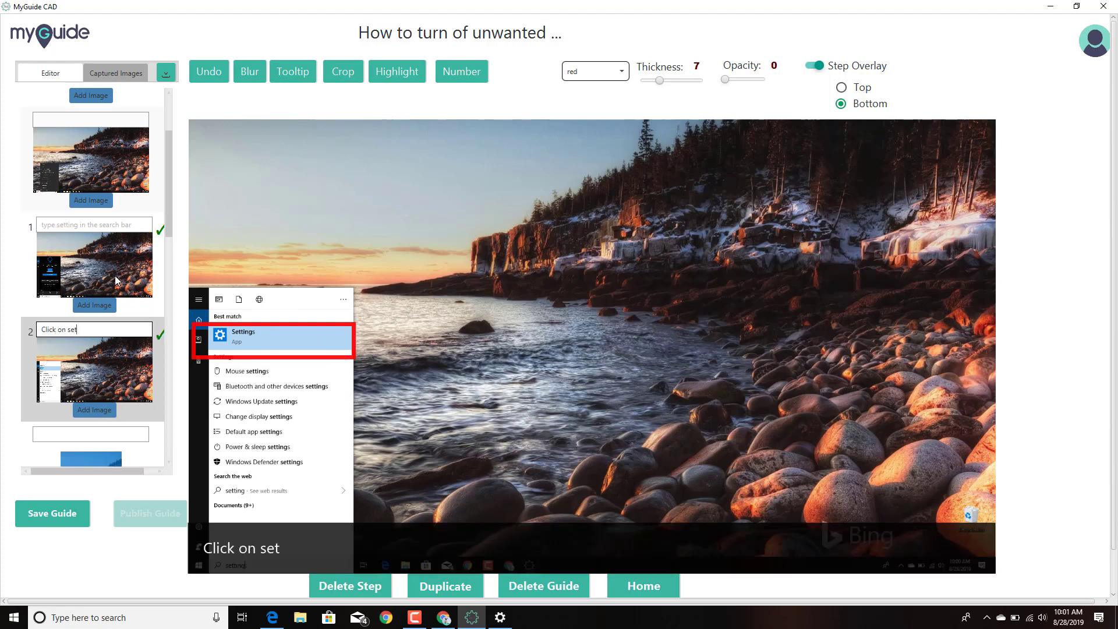
{"action": "type", "text": "tings"}
Highlight the search box in the captured Windows Settings home image and title the step "Type notificatins inside settings"
{"action": "scroll", "coordinate": [88, 344], "scroll_direction": "down", "scroll_amount": 4}
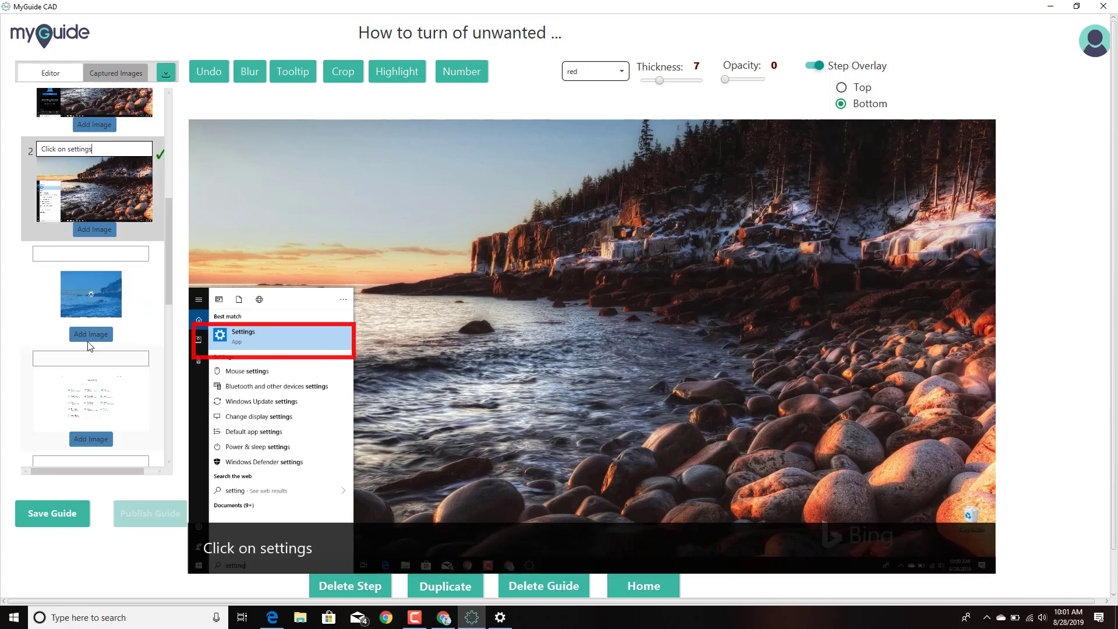
{"action": "left_click", "coordinate": [88, 345]}
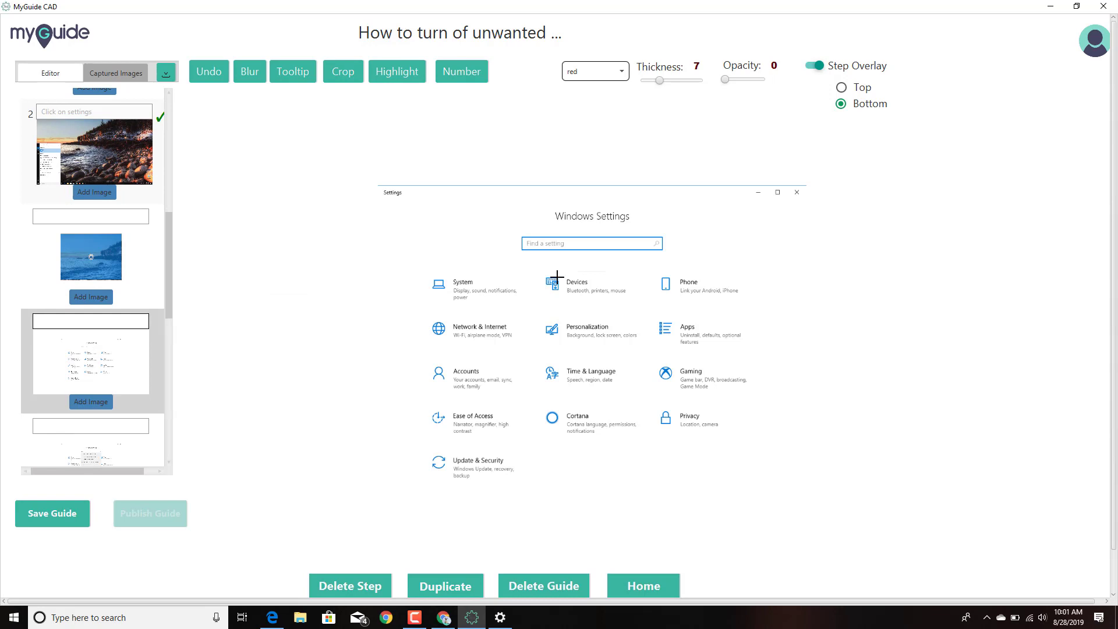
{"action": "mouse_move", "coordinate": [492, 211]}
{"action": "left_mouse_down"}
{"action": "mouse_move", "coordinate": [529, 242]}
{"action": "mouse_move", "coordinate": [682, 256]}
{"action": "left_mouse_up"}
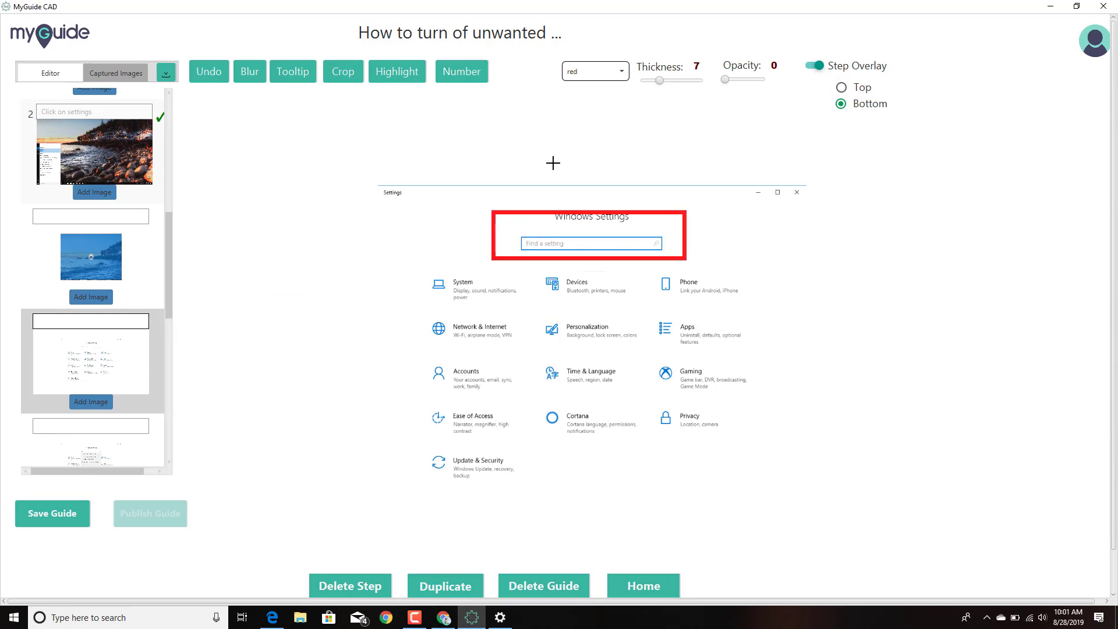
{"action": "type", "text": "Type notii"}
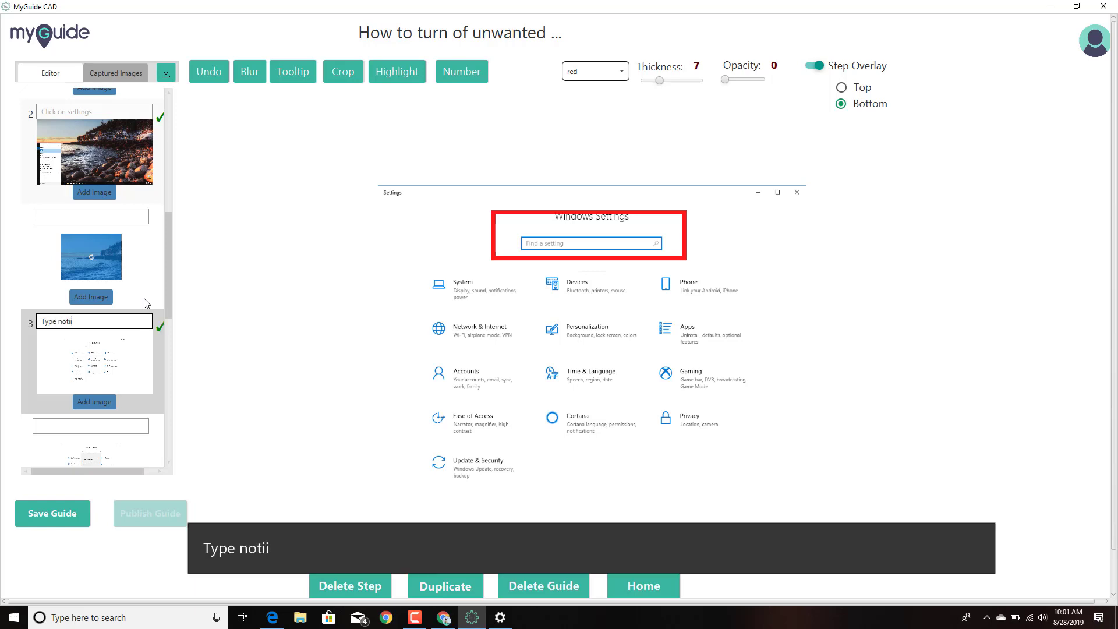
{"action": "key", "text": "BackSpace"}
{"action": "type", "text": "ficatins inside settings"}
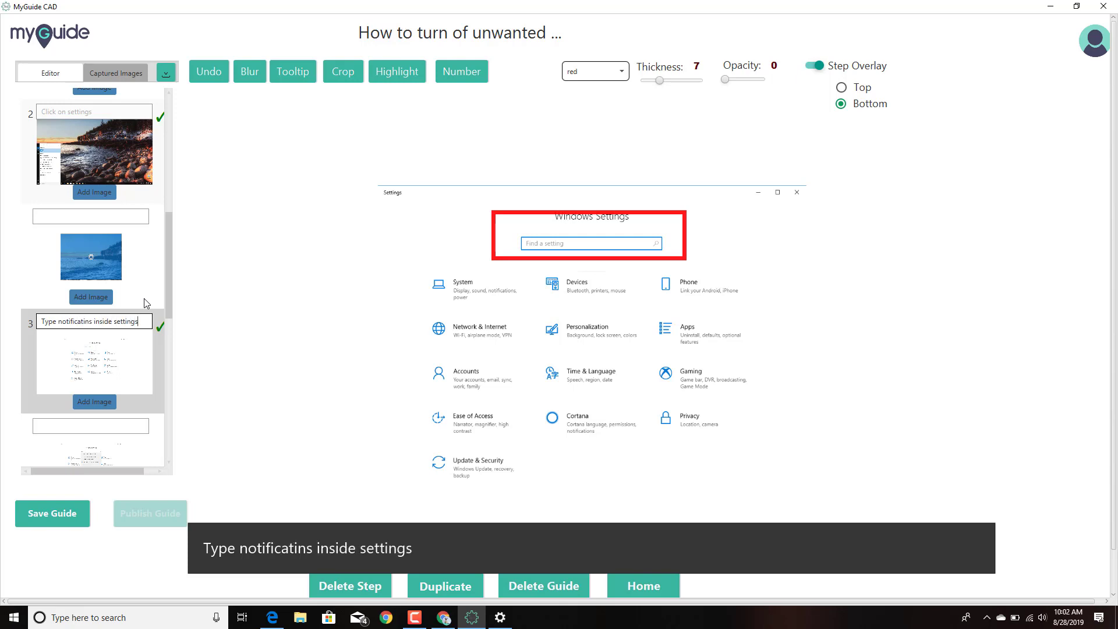
Highlight the "noti" search and its first suggestion in the captured image and title the step "just go to notifications"
{"action": "scroll", "coordinate": [146, 303], "scroll_direction": "down", "scroll_amount": 4}
{"action": "left_click", "coordinate": [115, 256]}
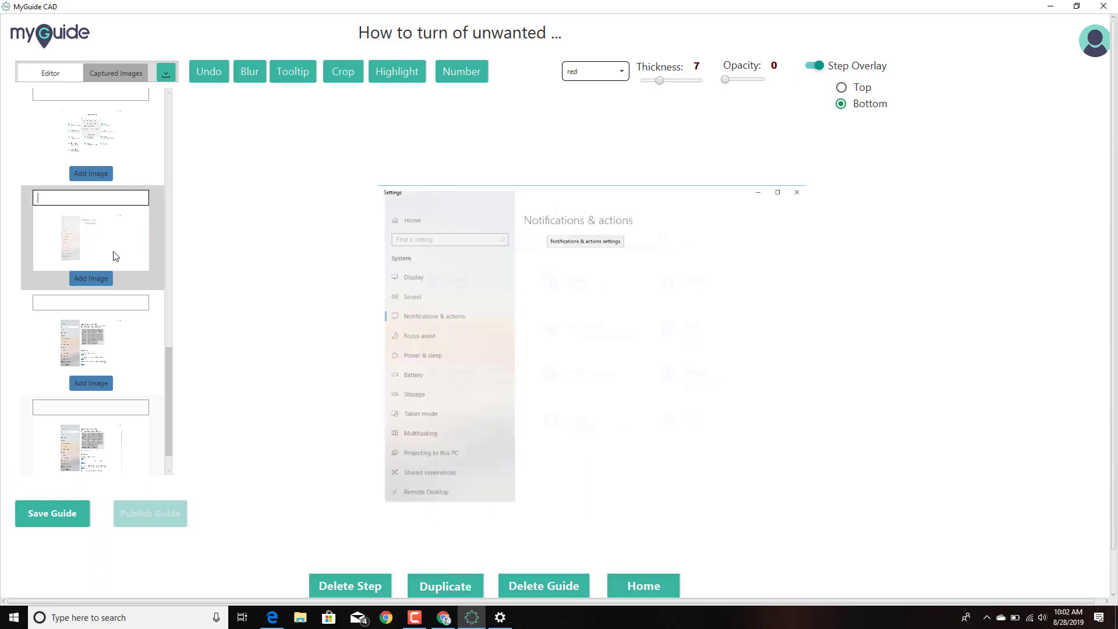
{"action": "scroll", "coordinate": [110, 220], "scroll_direction": "up", "scroll_amount": 2}
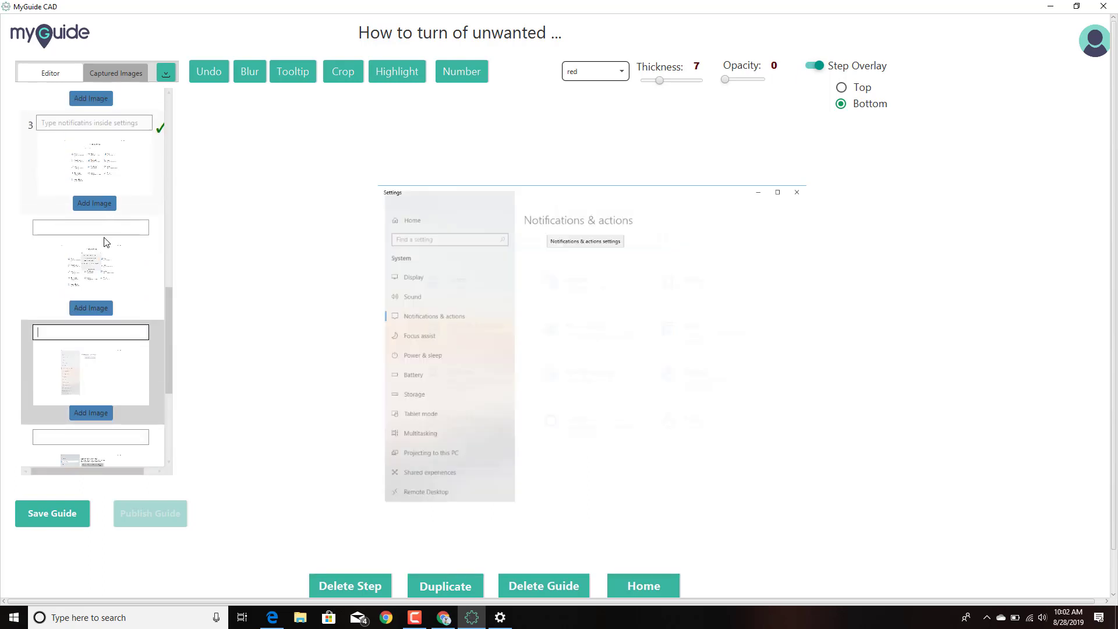
{"action": "left_click", "coordinate": [98, 245]}
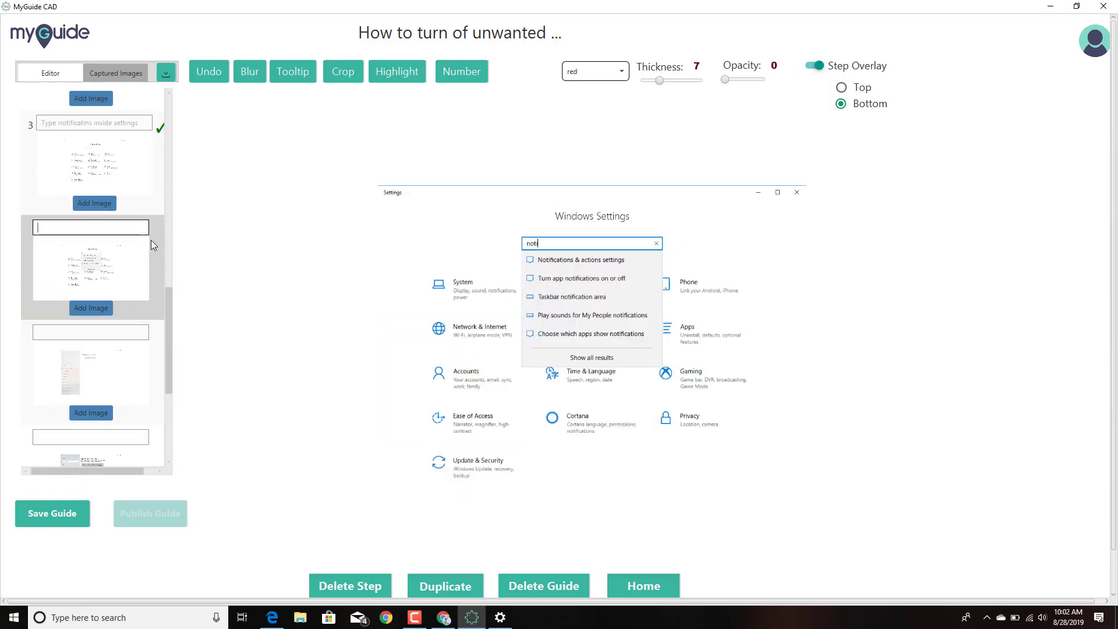
{"action": "left_click_drag", "start_coordinate": [464, 195], "coordinate": [735, 279]}
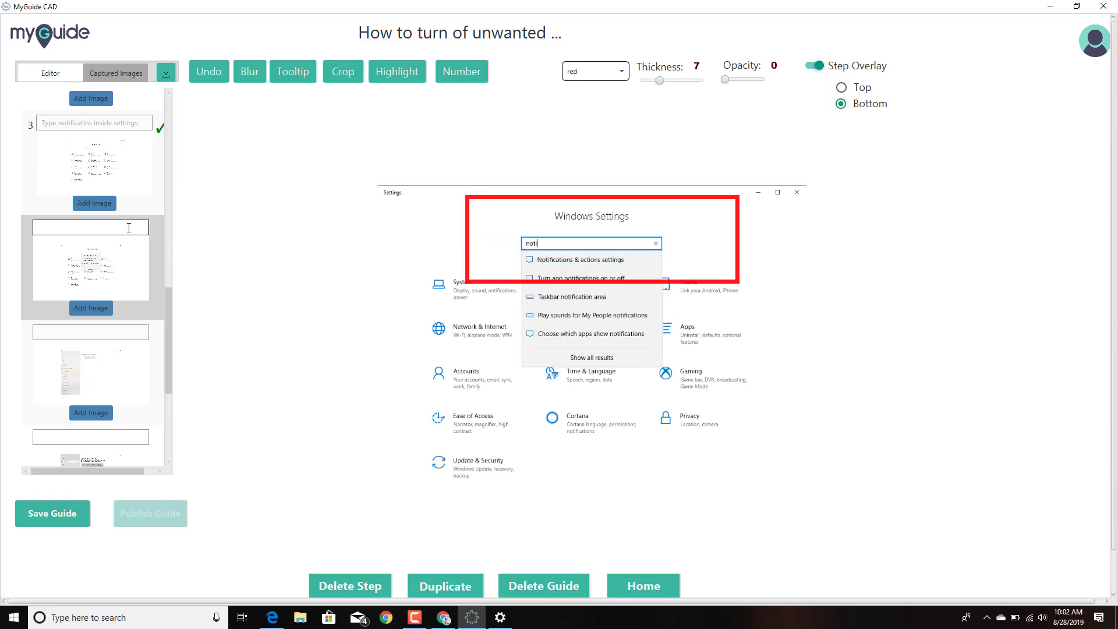
{"action": "type", "text": "just go to n"}
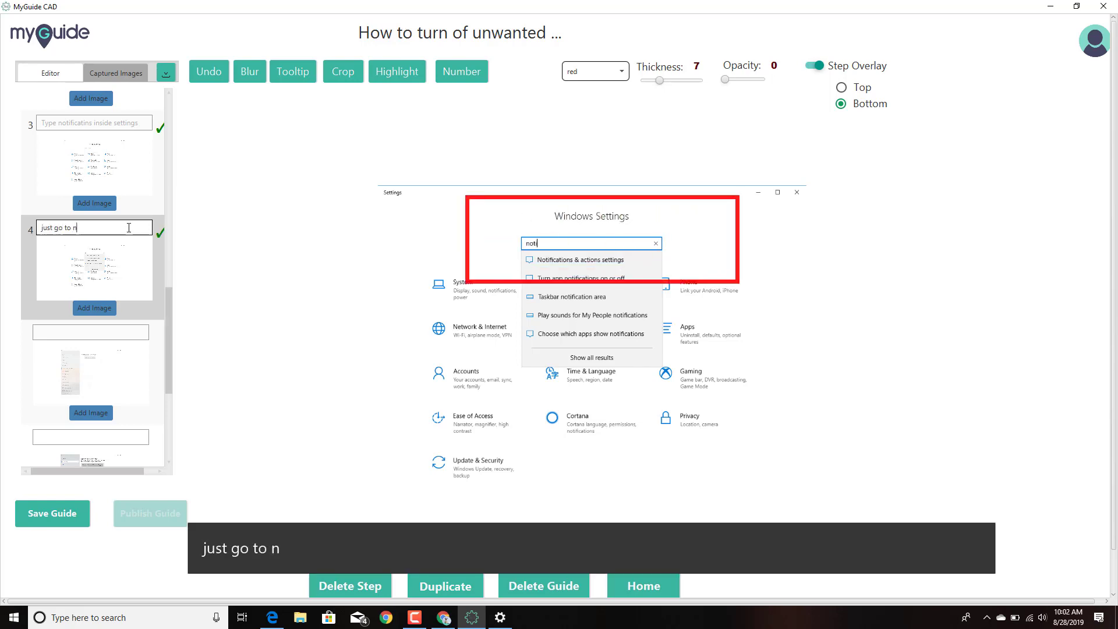
{"action": "type", "text": "otifications"}
Highlight the Notifications & actions content area in the first fully loaded capture of that page and title the step "just turn on or off"
{"action": "scroll", "coordinate": [129, 229], "scroll_direction": "down", "scroll_amount": 3}
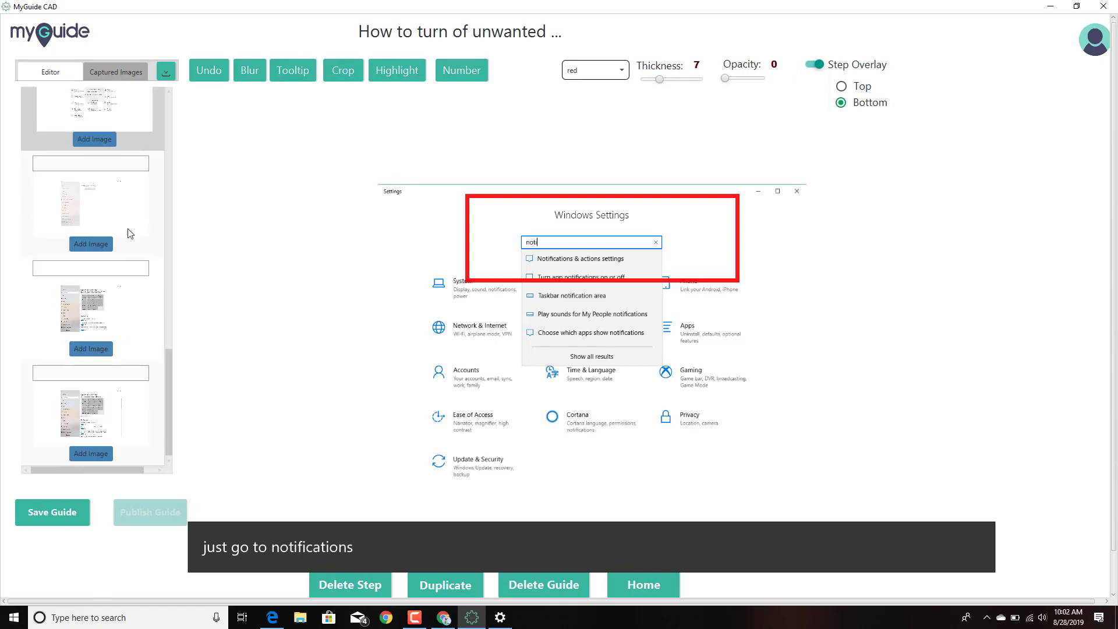
{"action": "left_click", "coordinate": [97, 315]}
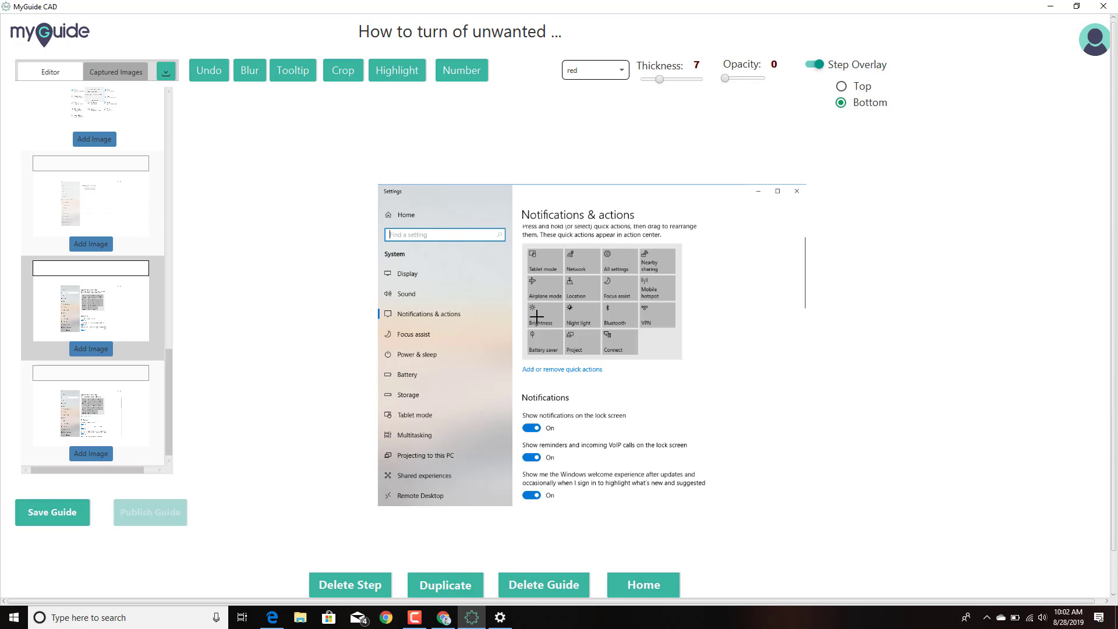
{"action": "left_click_drag", "start_coordinate": [513, 202], "coordinate": [754, 531]}
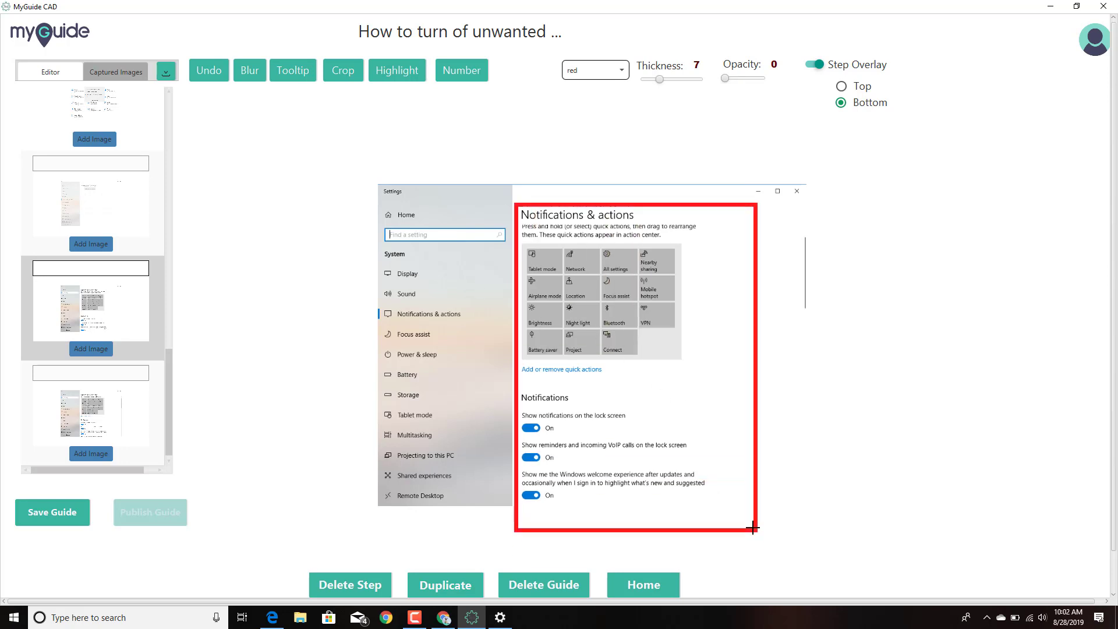
{"action": "left_click", "coordinate": [101, 271]}
{"action": "type", "text": "ju"}
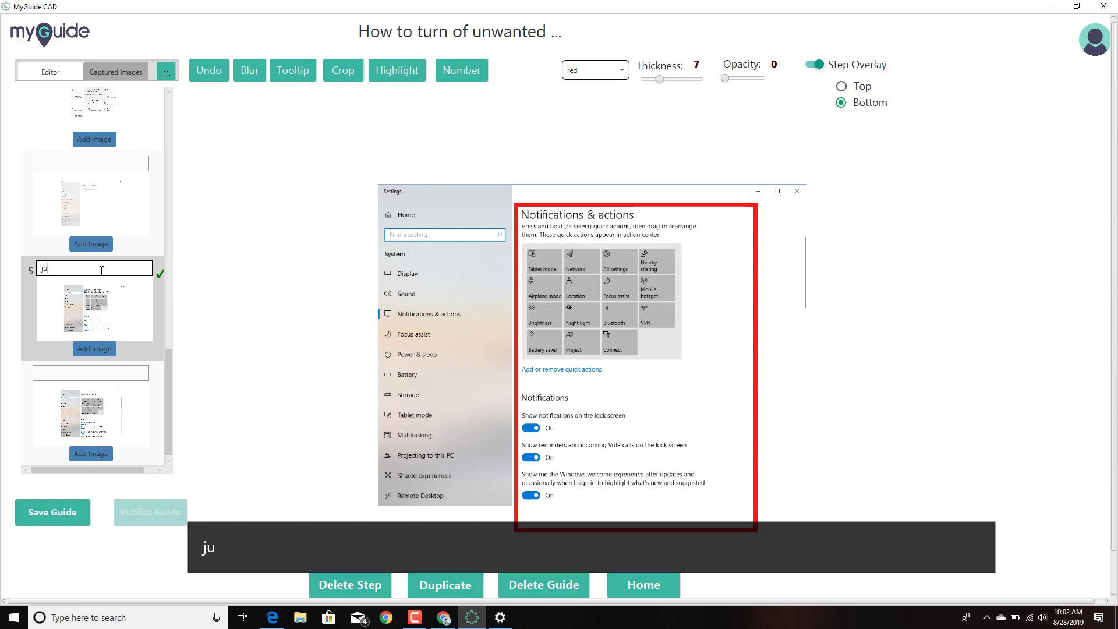
{"action": "type", "text": "st turn on or off"}
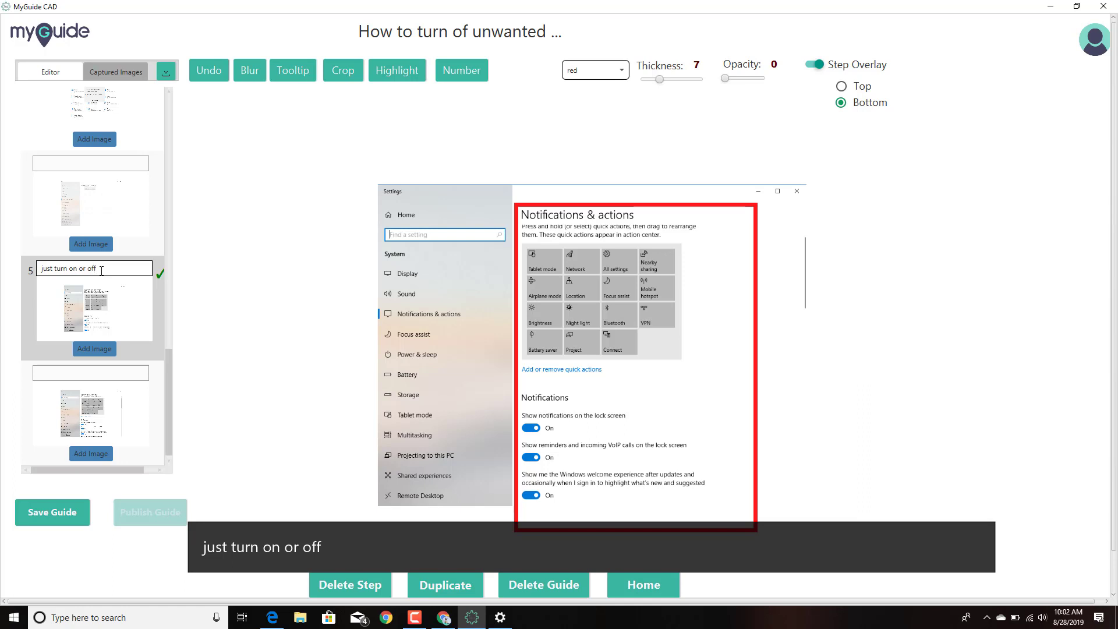
Blur the Notifications & actions sidebar entry in the captured image and place number marker 1 beside the Storage entry
{"action": "left_click", "coordinate": [251, 76]}
{"action": "left_click_drag", "start_coordinate": [385, 307], "coordinate": [473, 326]}
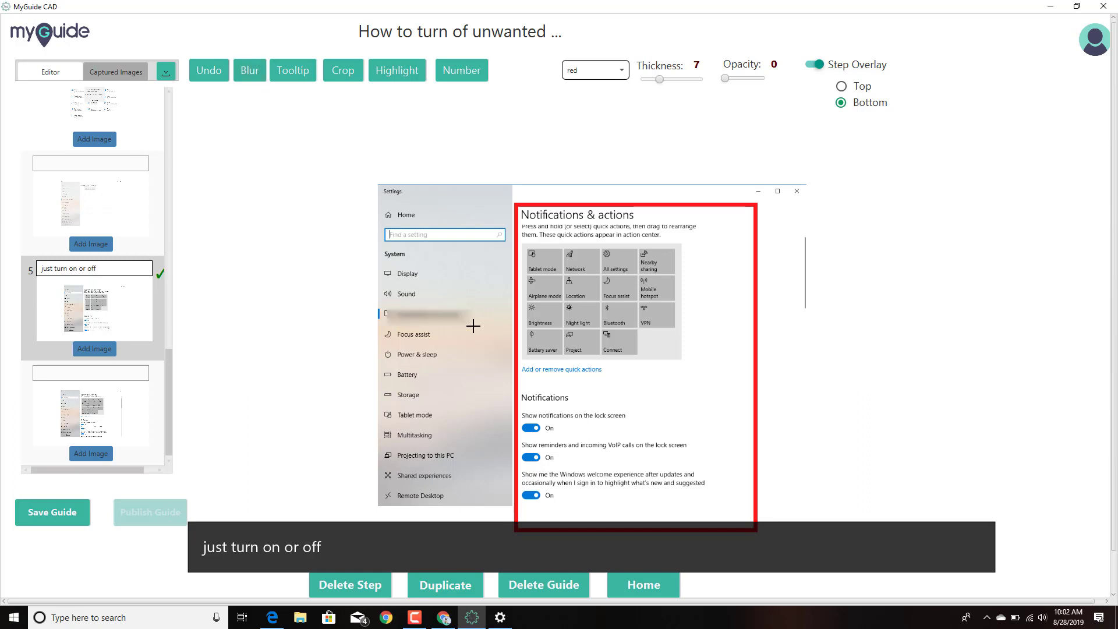
{"action": "left_click", "coordinate": [461, 71]}
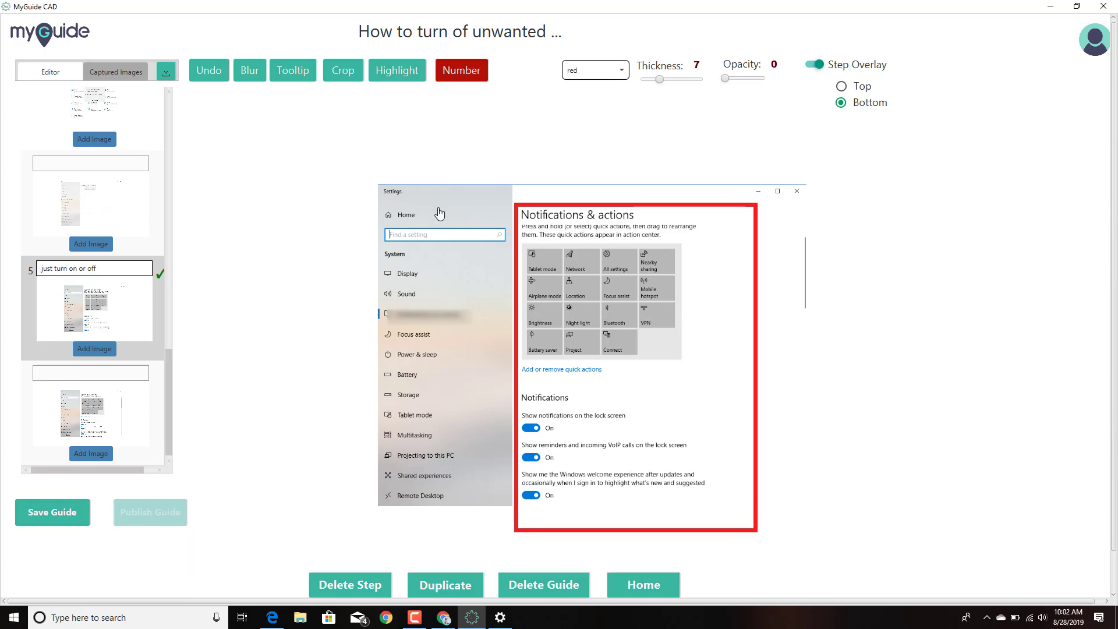
{"action": "left_click", "coordinate": [488, 394]}
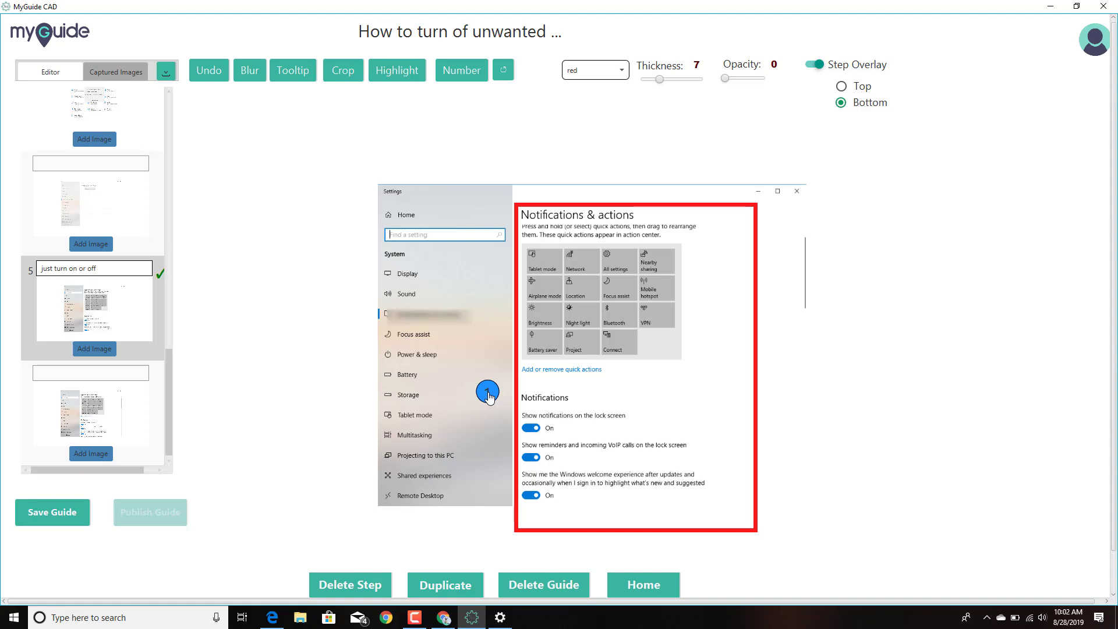
Save the guide, accepting that steps without a title are discarded
{"action": "left_click", "coordinate": [48, 513]}
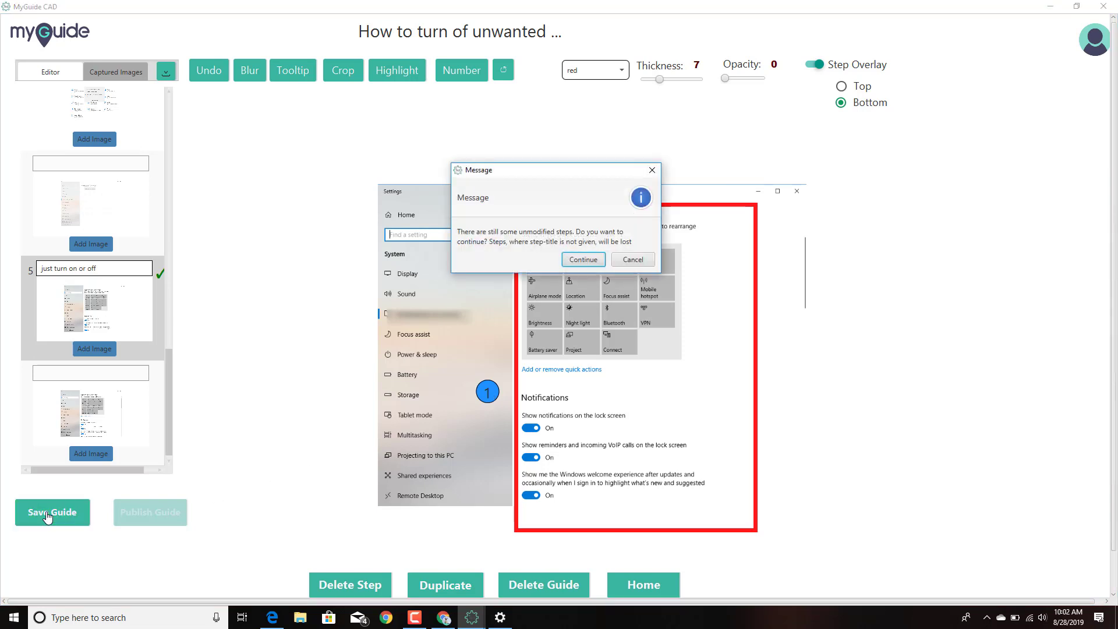
{"action": "left_click", "coordinate": [576, 260]}
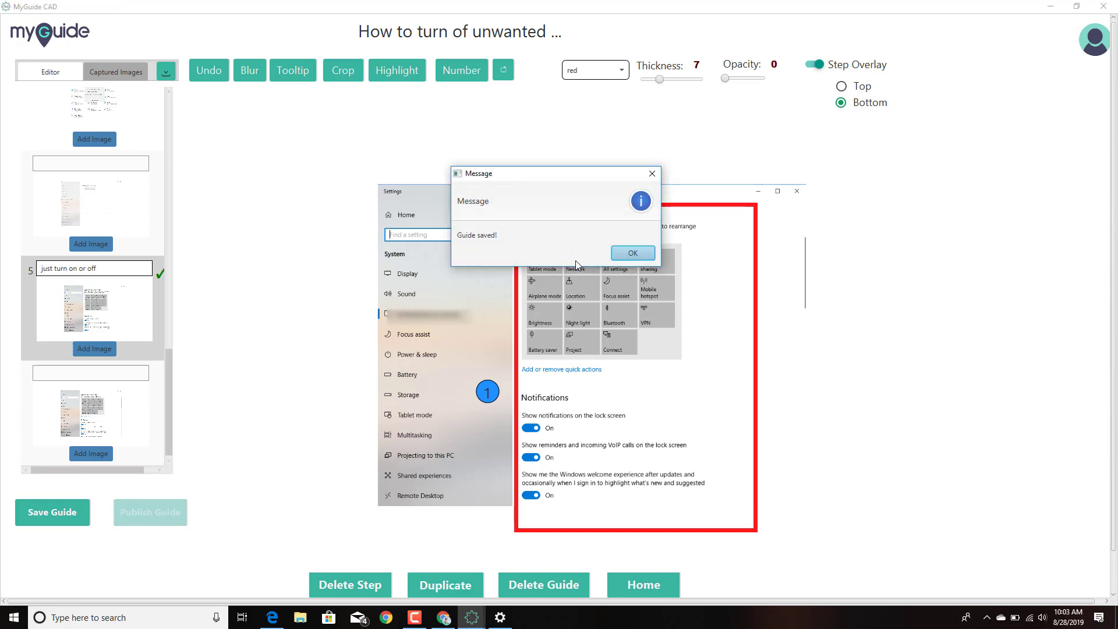
{"action": "left_click", "coordinate": [645, 256]}
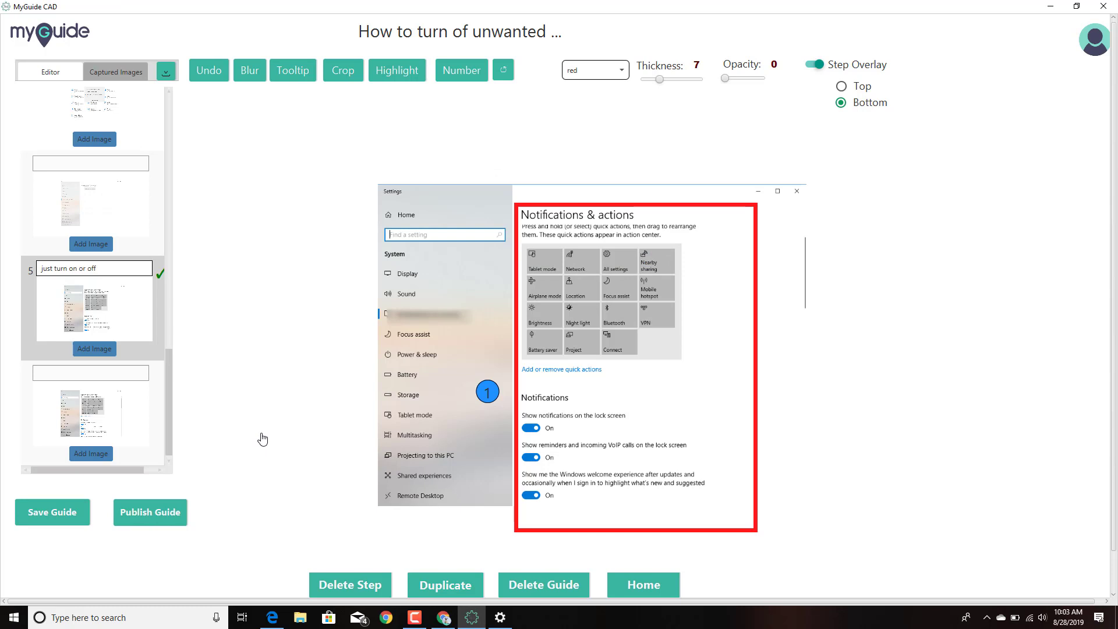
Start publishing the guide and choose MyGuide Library as the application to publish it to
{"action": "left_click", "coordinate": [153, 518]}
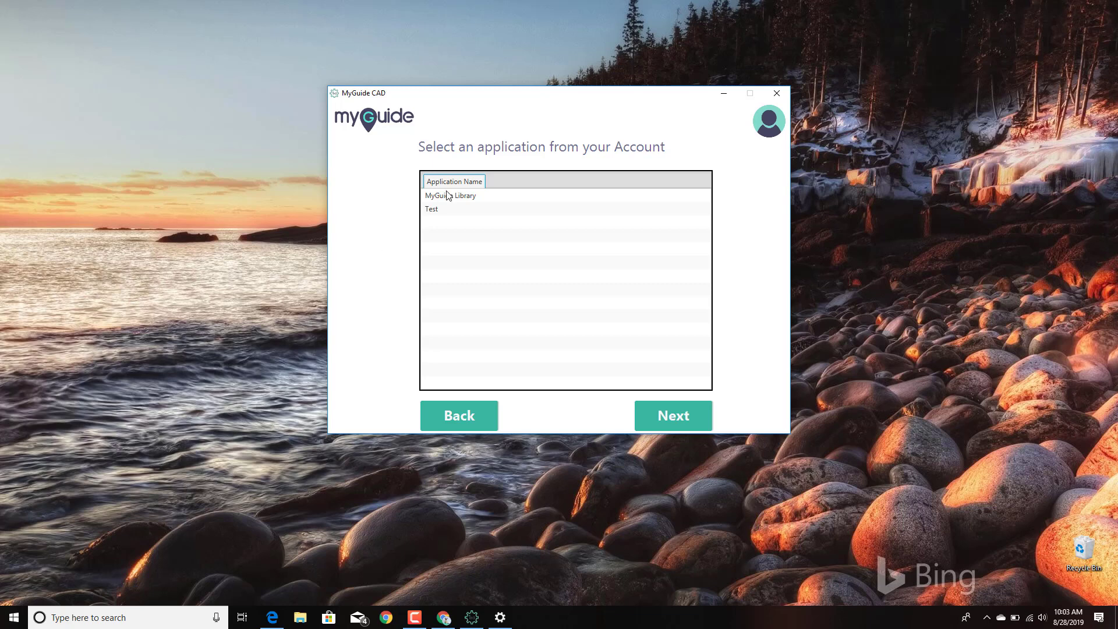
{"action": "left_click", "coordinate": [447, 196]}
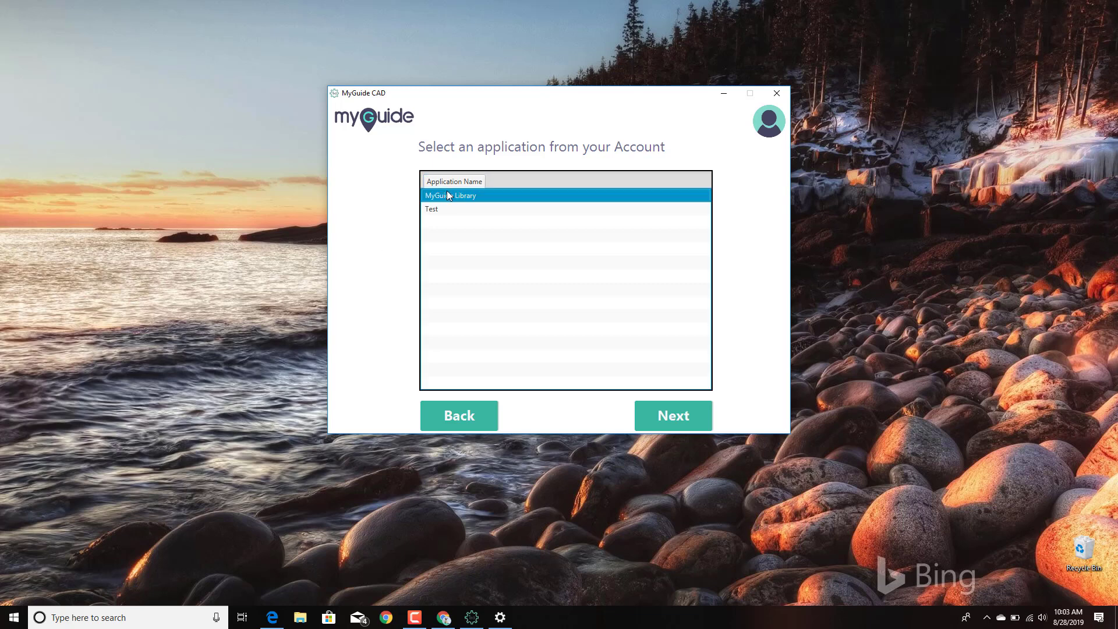
{"action": "left_click", "coordinate": [681, 419]}
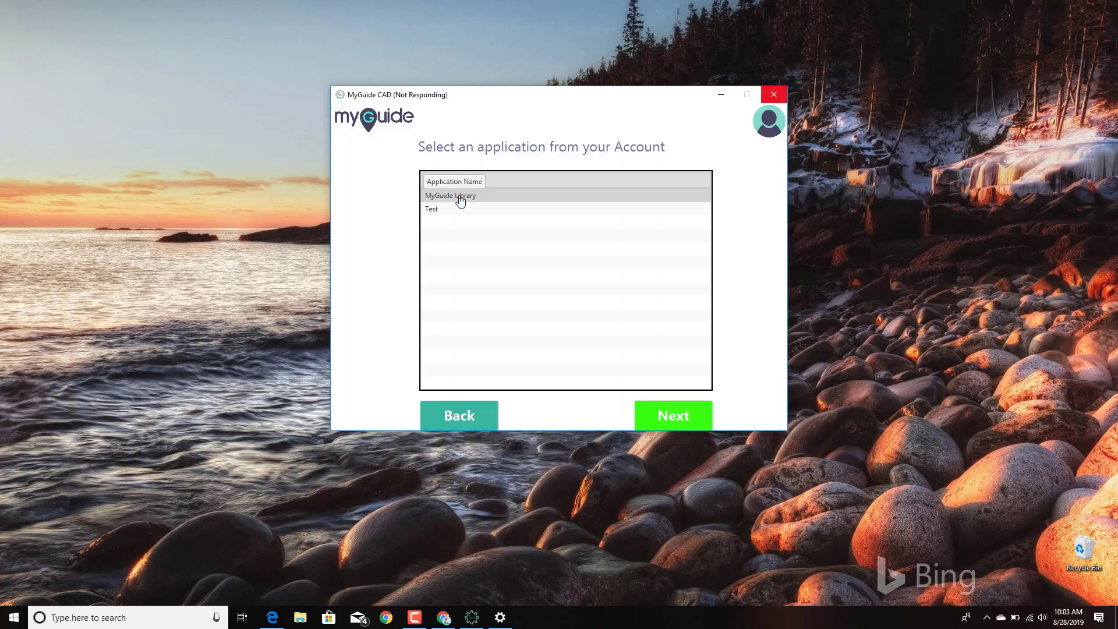
Choose the category path Windows OS, Settings, Apps for the guide
{"action": "scroll", "coordinate": [395, 318], "scroll_direction": "down", "scroll_amount": 2}
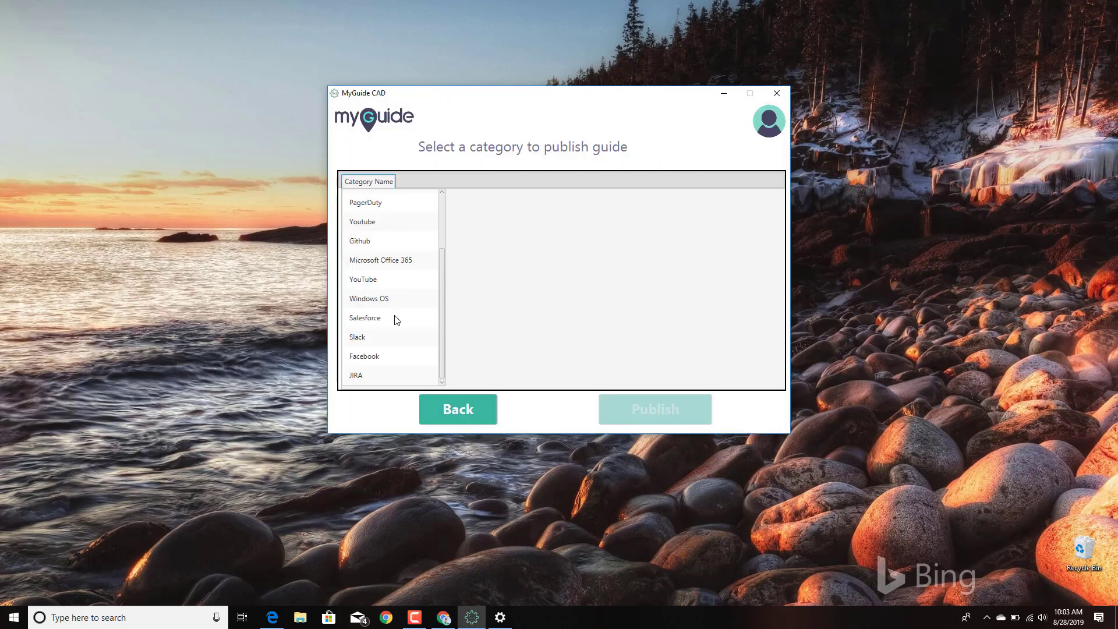
{"action": "left_click", "coordinate": [373, 299]}
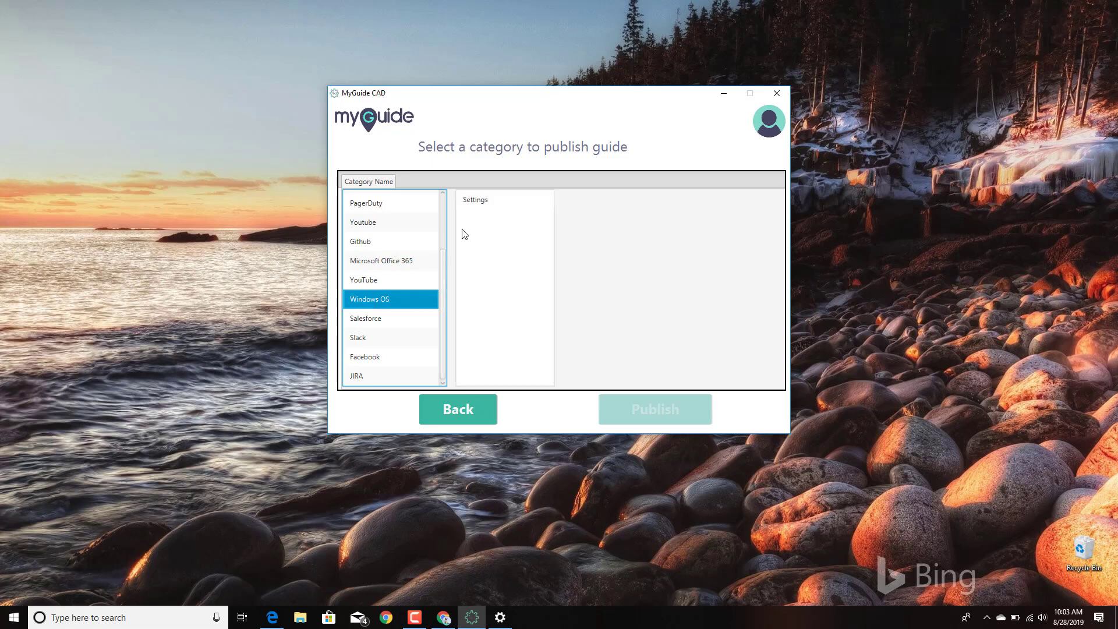
{"action": "left_click", "coordinate": [473, 205]}
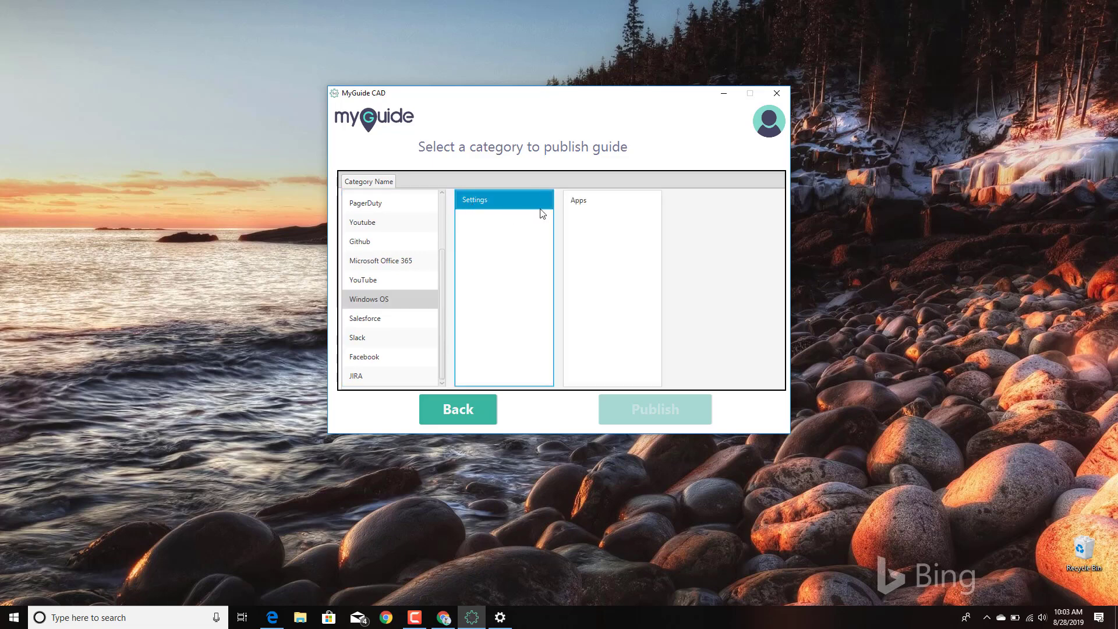
{"action": "left_click", "coordinate": [588, 199]}
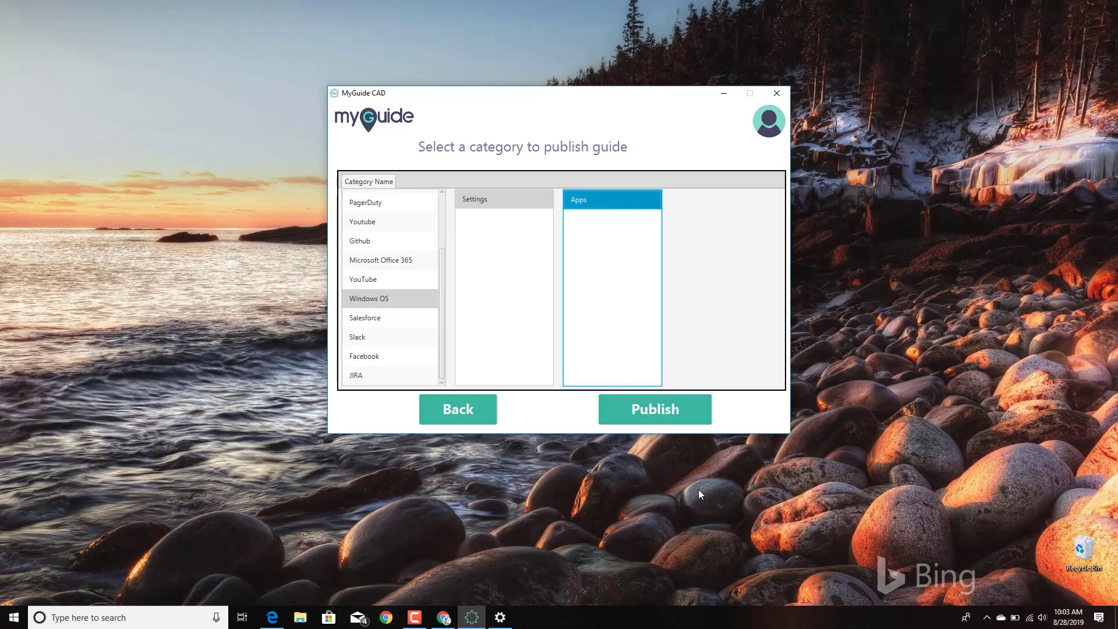
Publish the guide under the selected Apps category and acknowledge the dialogs to return to the guide list
{"action": "left_click", "coordinate": [661, 420]}
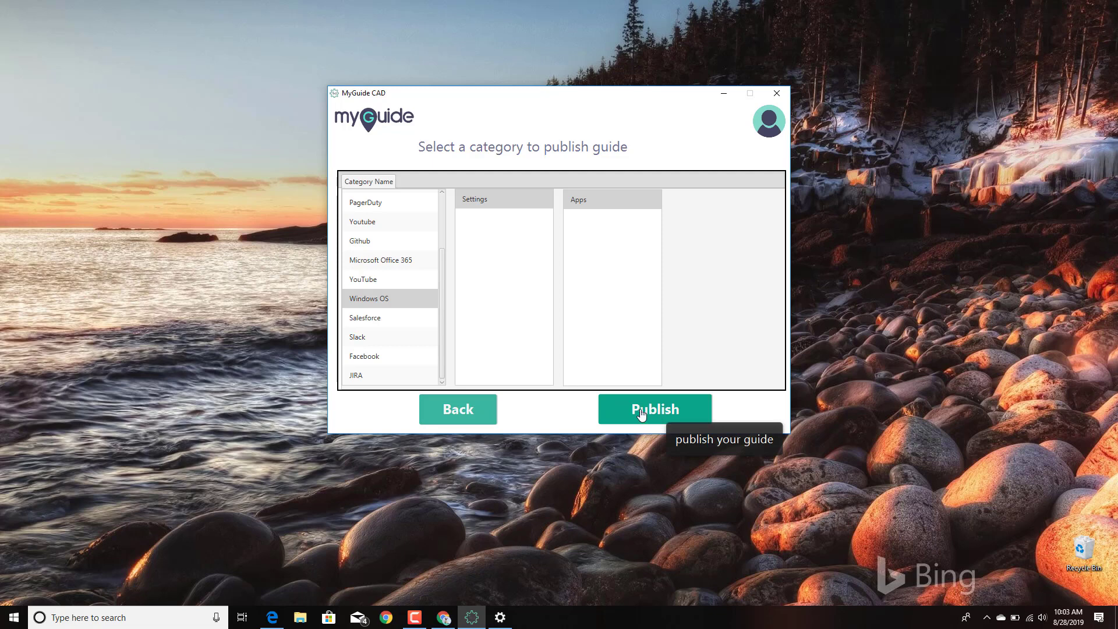
{"action": "left_click", "coordinate": [637, 413]}
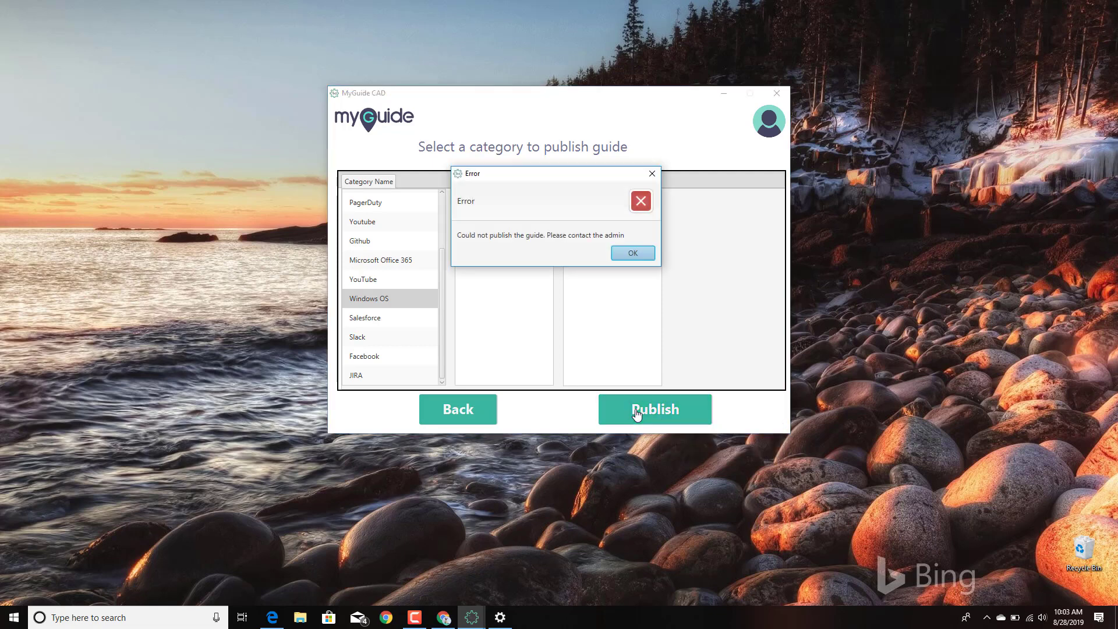
{"action": "left_click", "coordinate": [633, 254]}
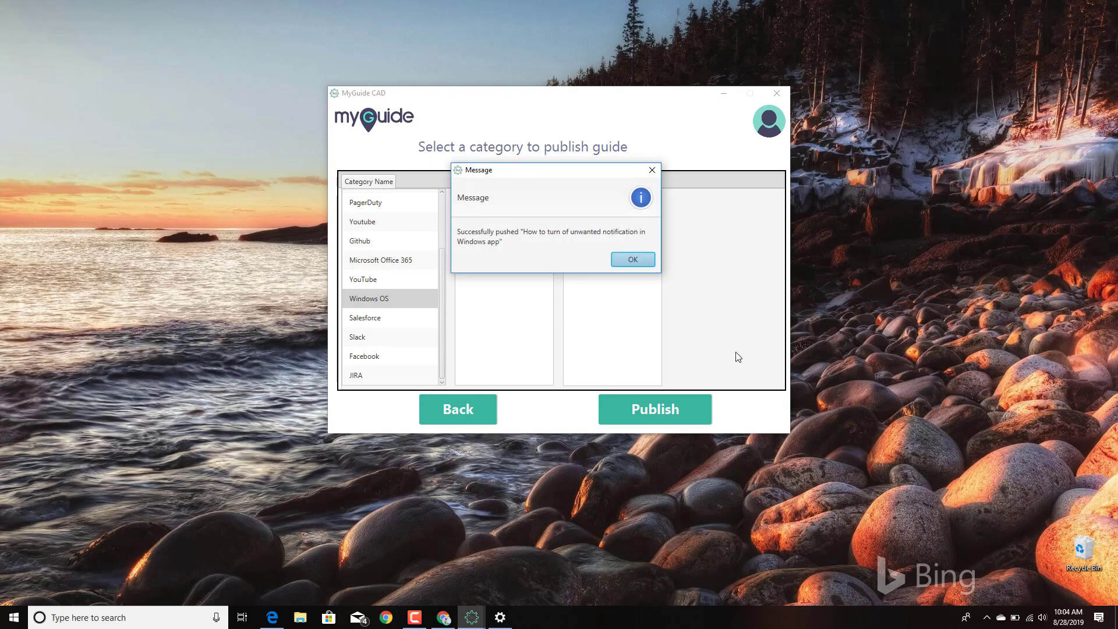
{"action": "left_click", "coordinate": [634, 260]}
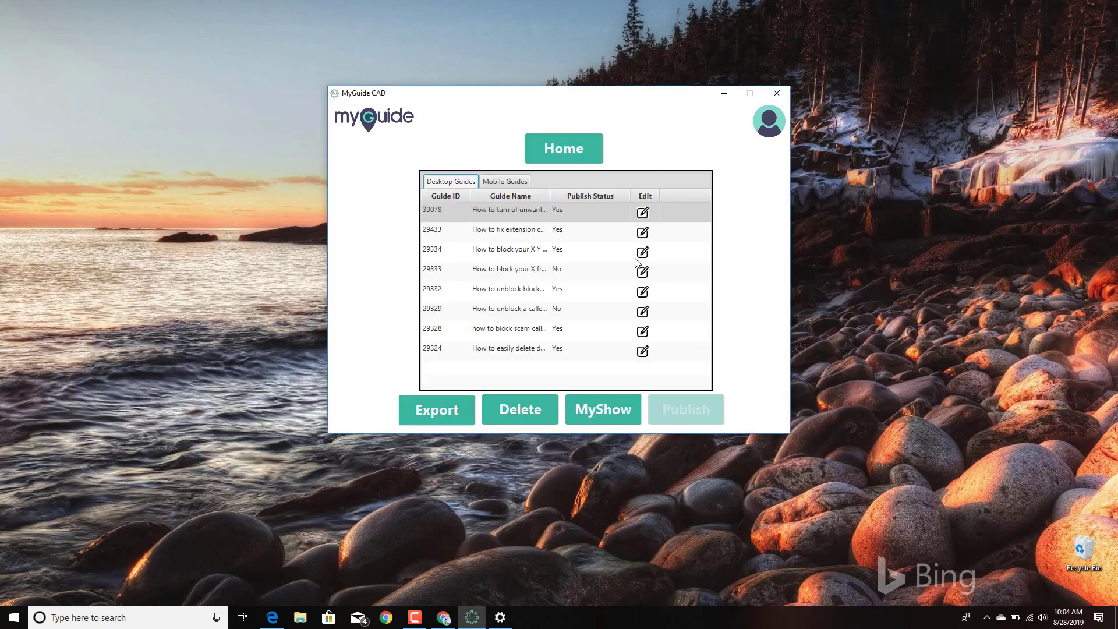